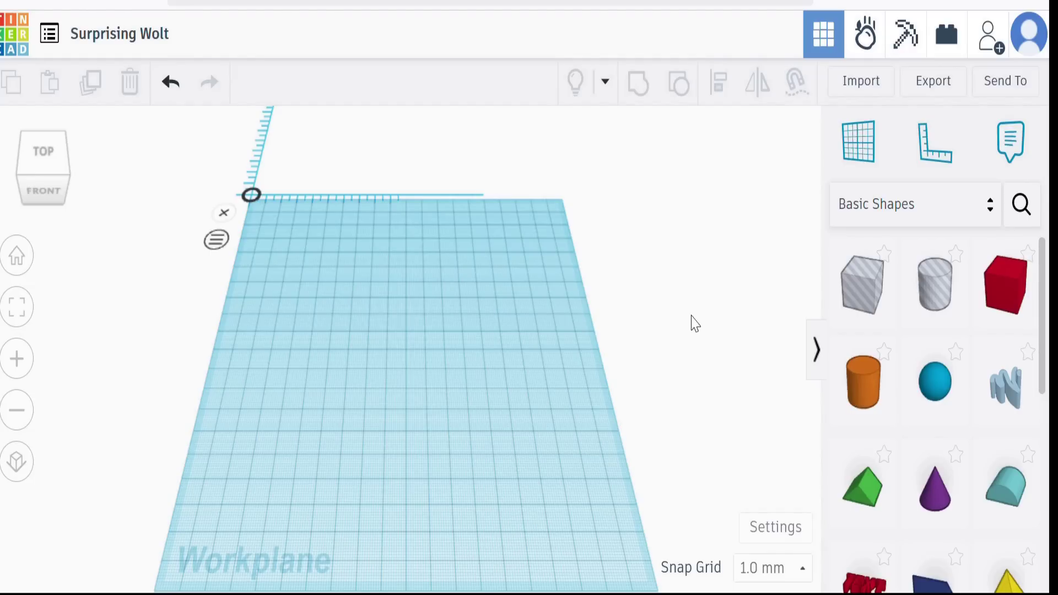
# Step: Place a solid cylinder on the front part of the workplane and set its sides to 64
pyautogui.click(871, 394)
pyautogui.click(372, 413)
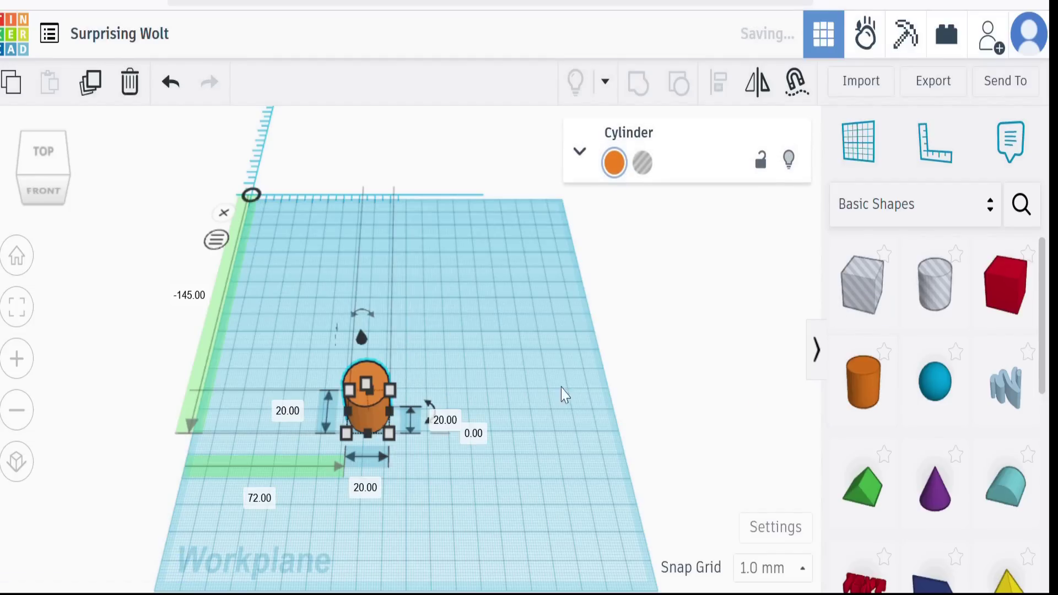
pyautogui.click(582, 160)
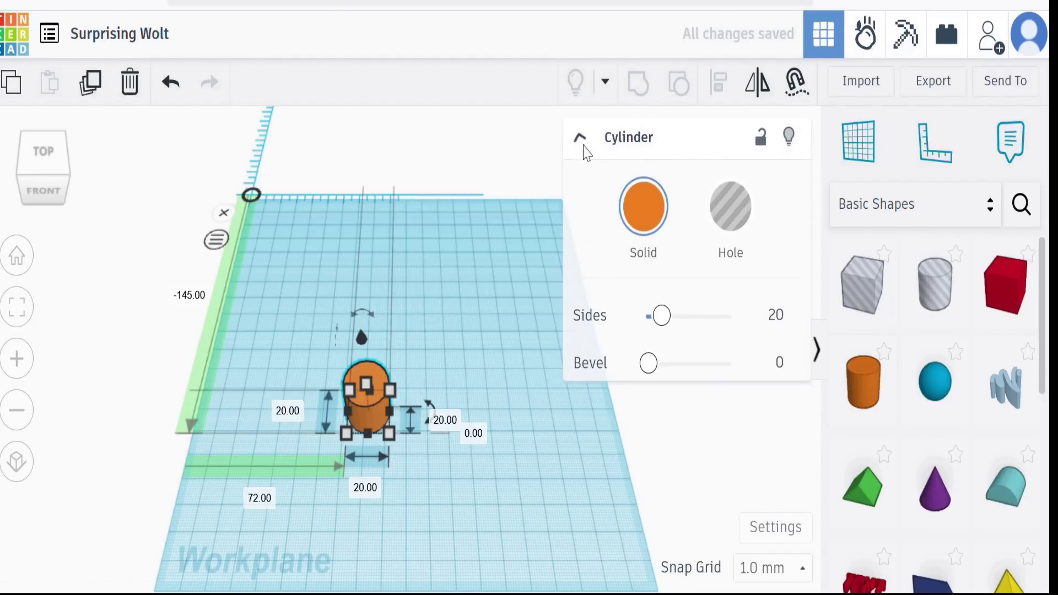
pyautogui.moveTo(659, 312); pyautogui.dragTo(792, 327)
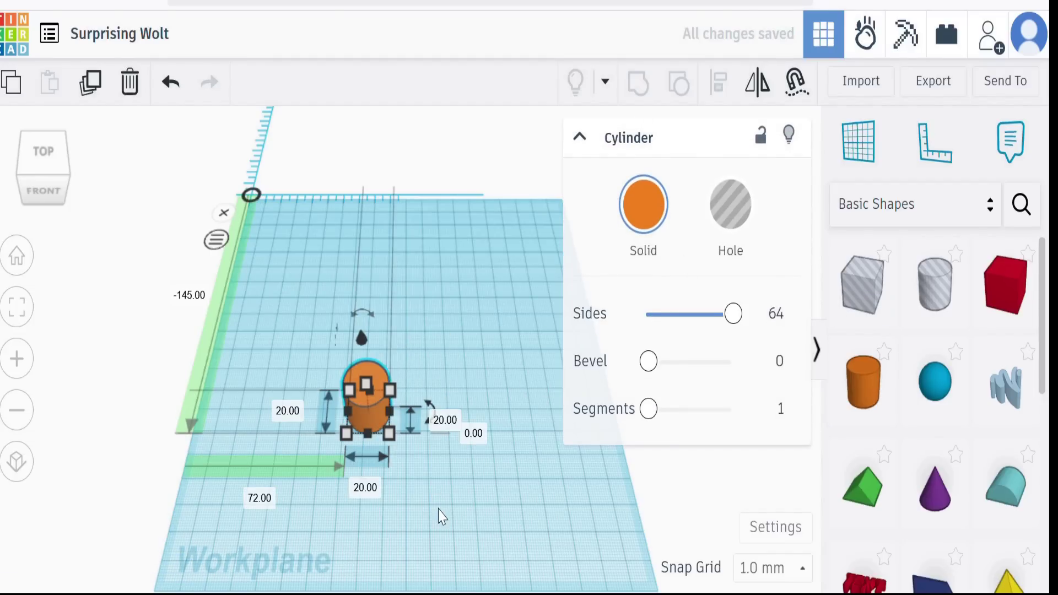
# Step: Set the orange cylinder's width, length and height to 10 mm each
pyautogui.click(392, 463)
pyautogui.click(368, 421)
pyautogui.click(367, 490)
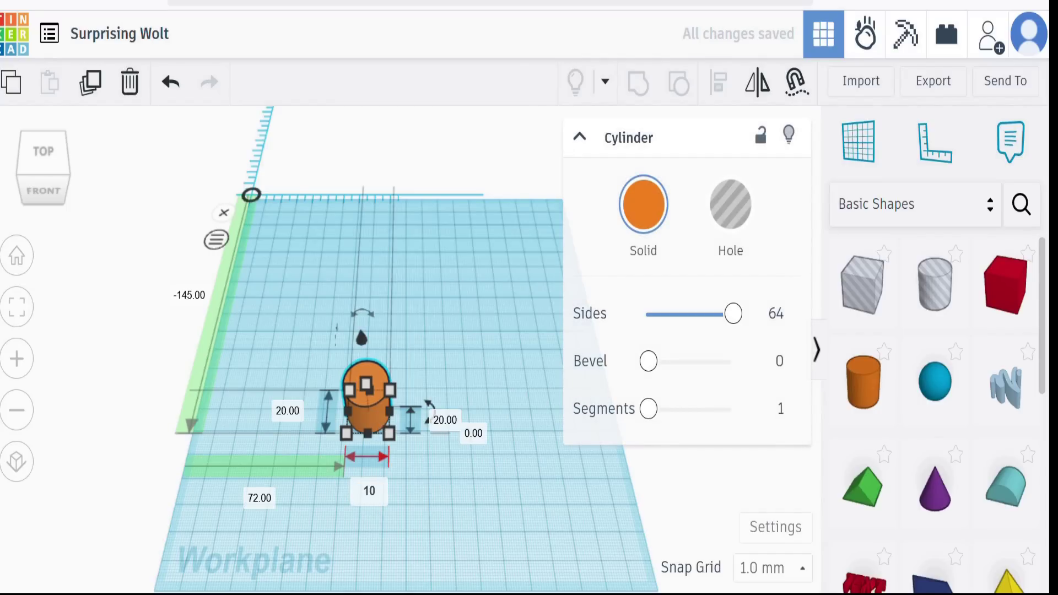
pyautogui.write('10')
pyautogui.click(284, 412)
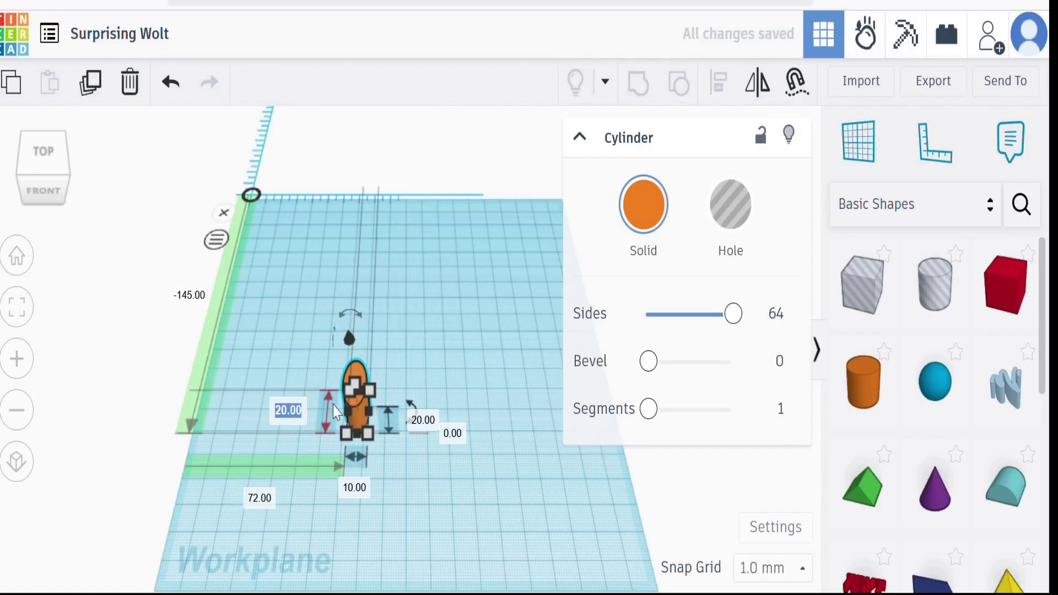
pyautogui.write('10')
pyautogui.press('Return')
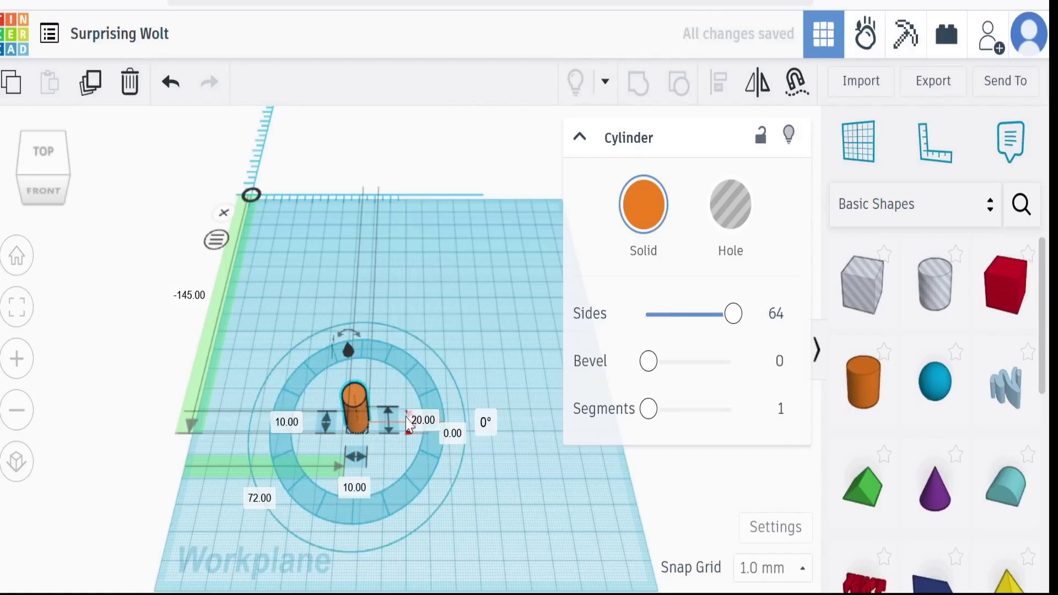
pyautogui.click(425, 423)
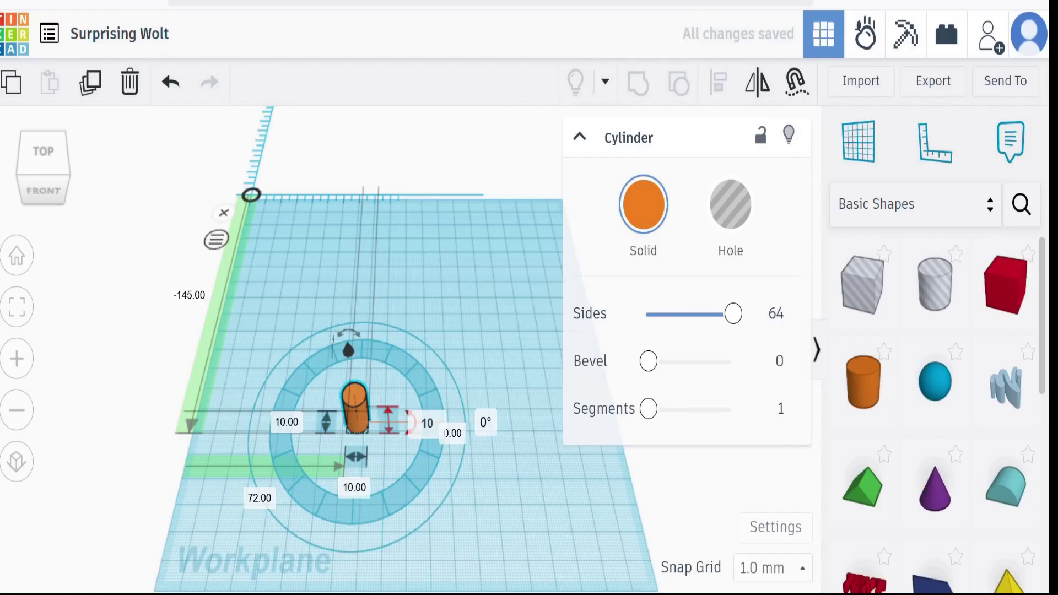
pyautogui.write('10')
pyautogui.press('Return')
pyautogui.click(497, 366)
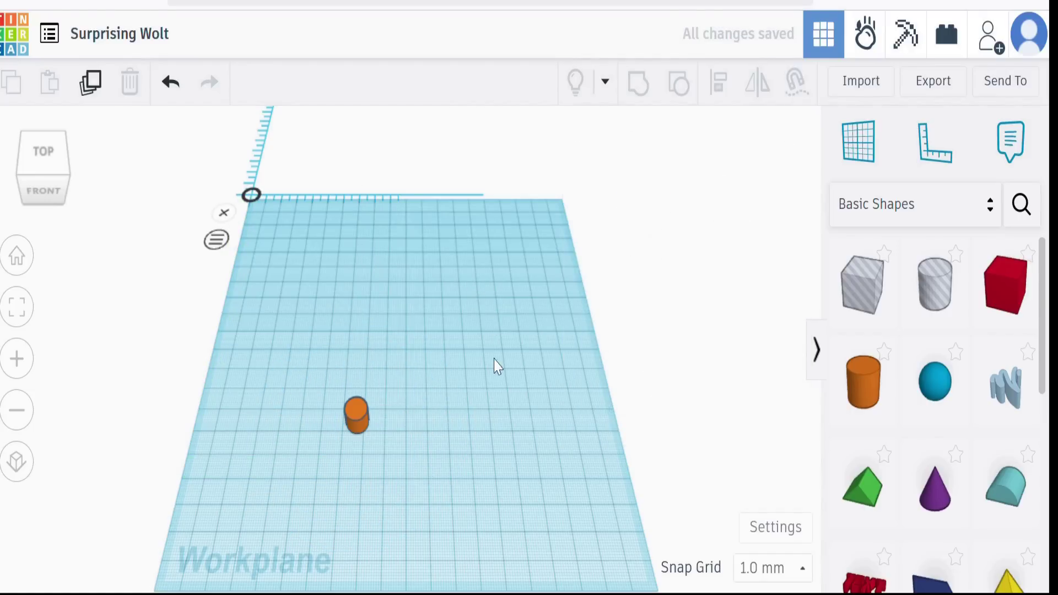
# Step: Place a hole cylinder on the workplane behind the orange cylinder and set its sides to 64
pyautogui.click(355, 424)
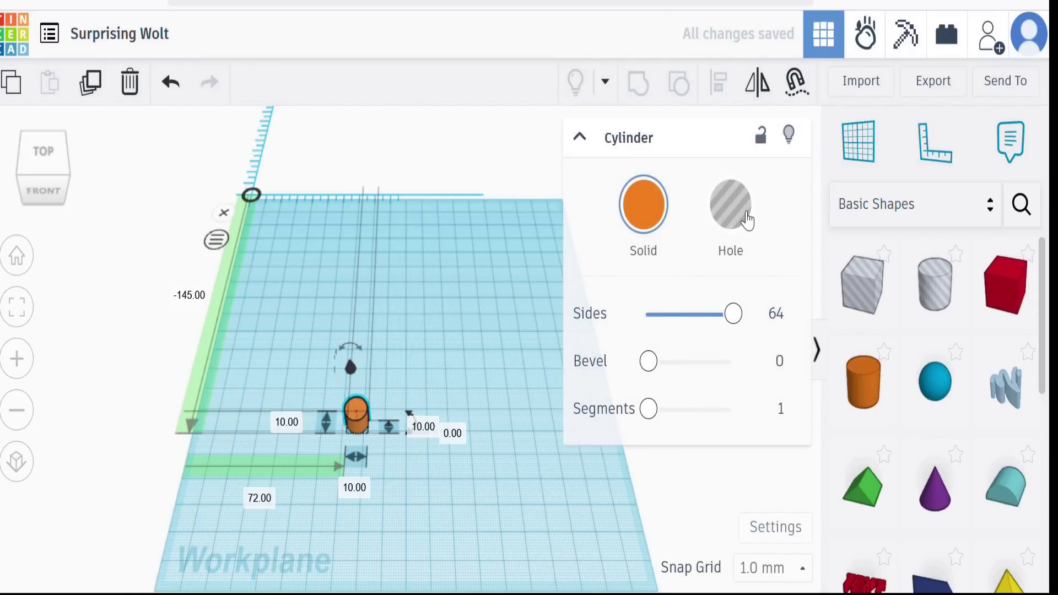
pyautogui.moveTo(937, 281); pyautogui.dragTo(289, 328)
pyautogui.moveTo(661, 319); pyautogui.dragTo(745, 333)
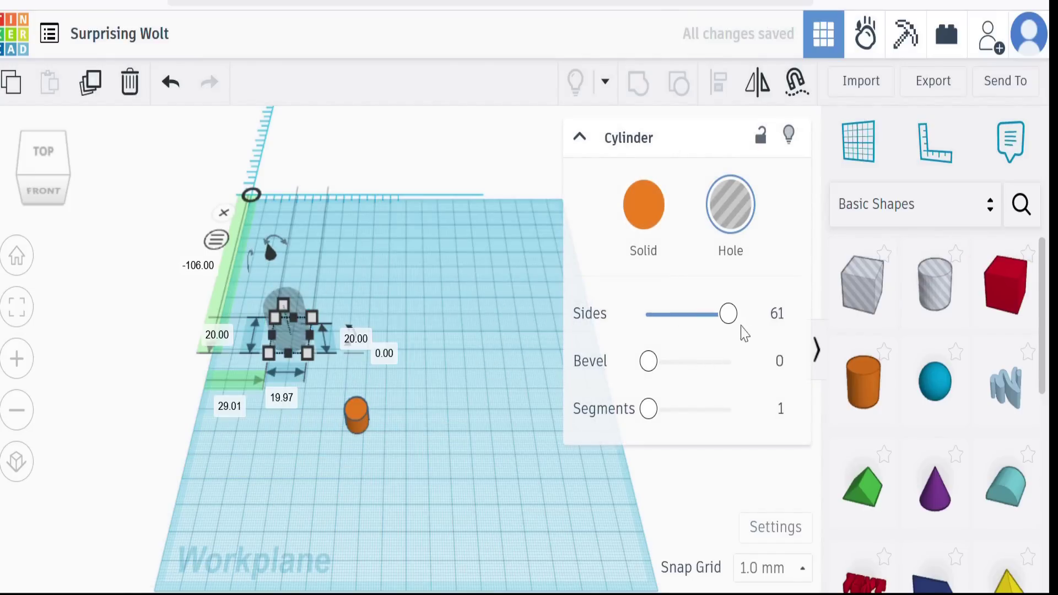
# Step: Set the hole cylinder's width and length to 6 mm each
pyautogui.click(278, 399)
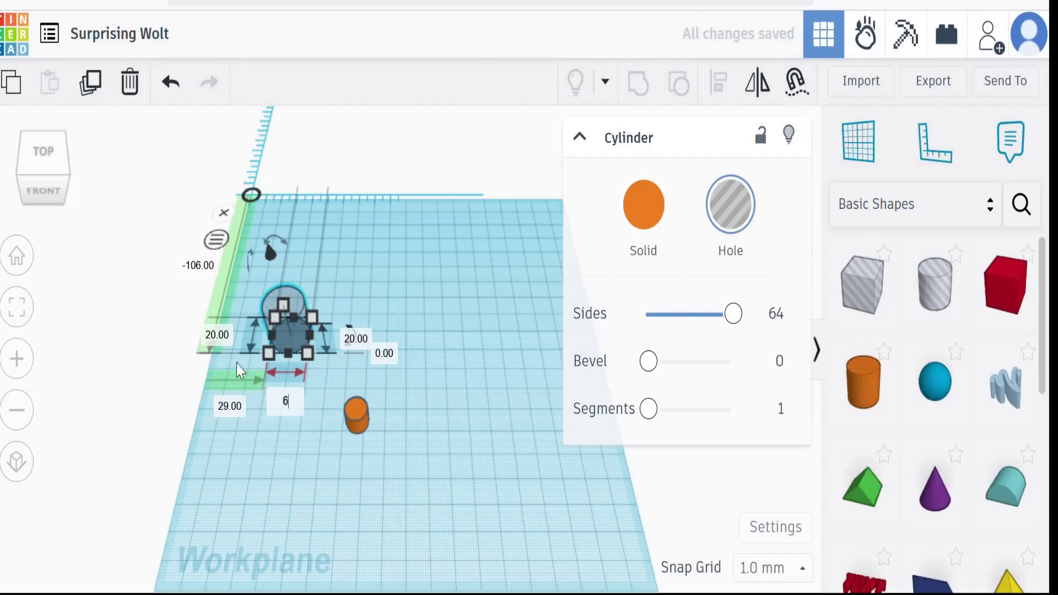
pyautogui.write('6')
pyautogui.click(222, 340)
pyautogui.write('6')
pyautogui.press('Return')
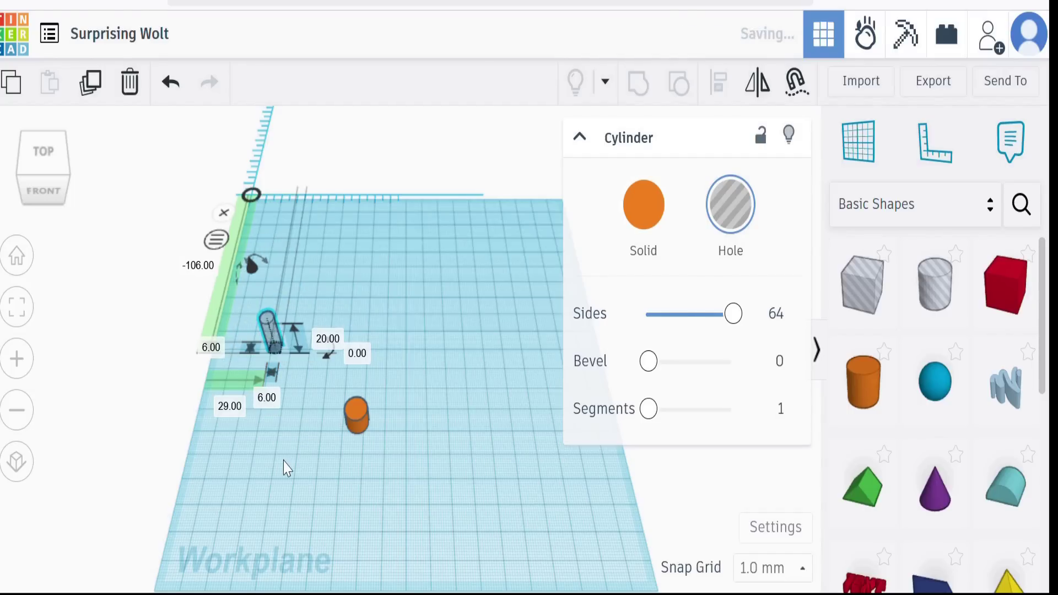
# Step: Center the hole cylinder on the orange cylinder along both horizontal axes and group the two into a tube
pyautogui.moveTo(389, 460); pyautogui.dragTo(389, 461)
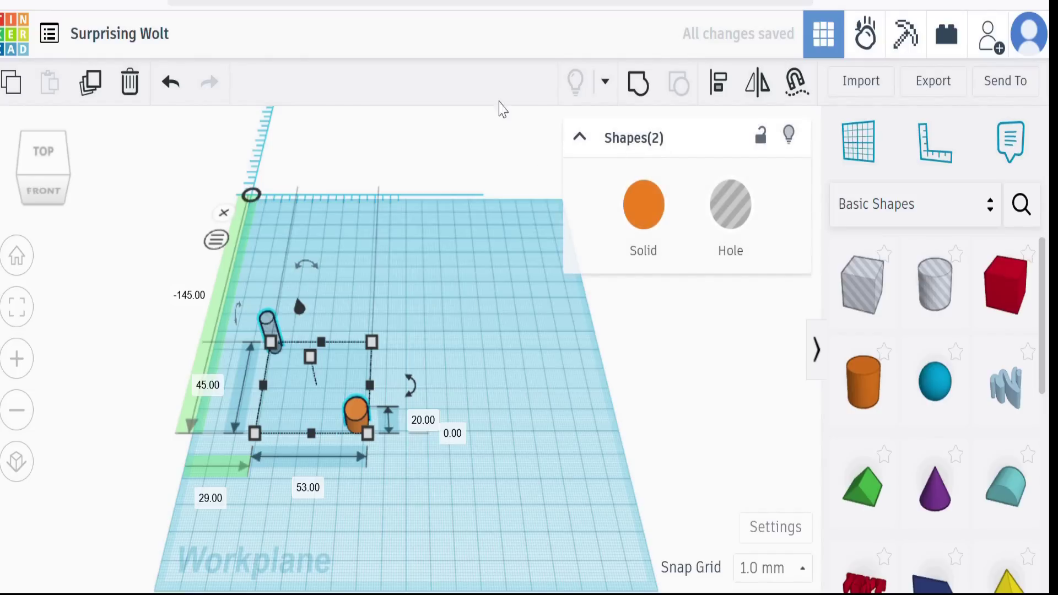
pyautogui.click(721, 84)
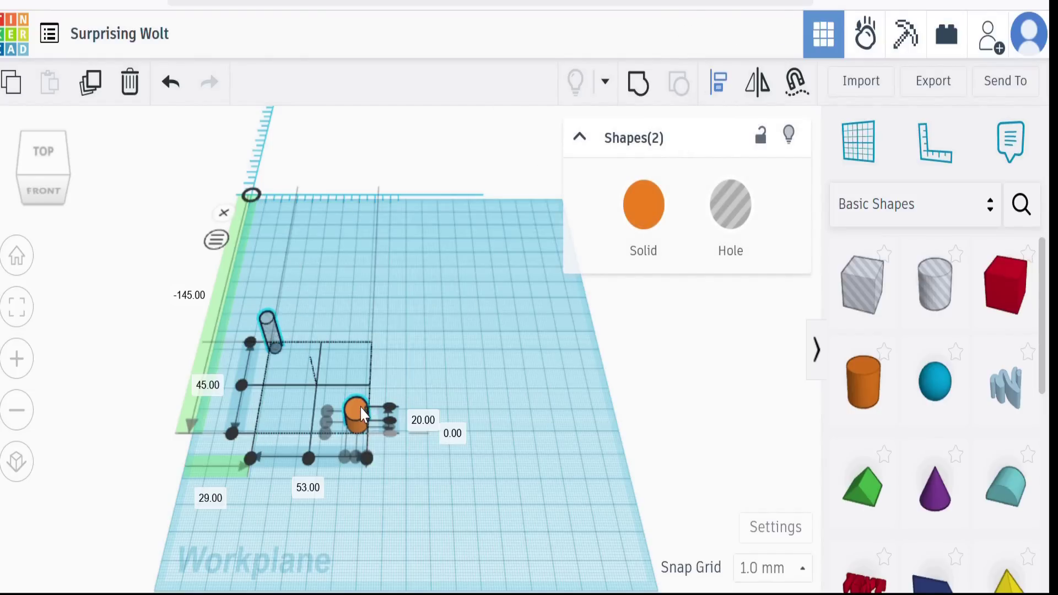
pyautogui.click(355, 457)
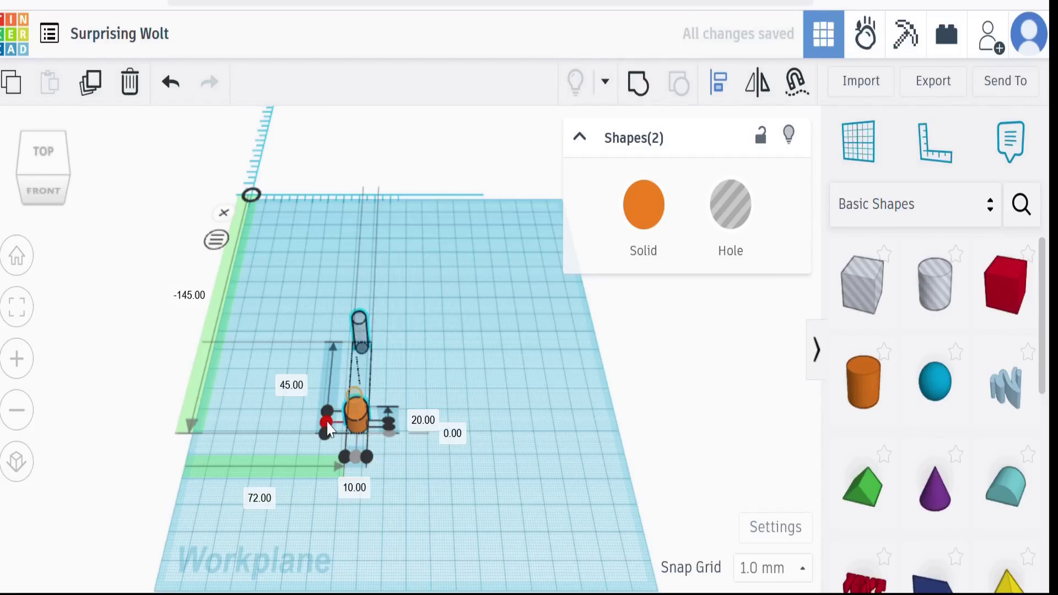
pyautogui.click(328, 429)
pyautogui.click(472, 390)
pyautogui.moveTo(380, 428); pyautogui.dragTo(382, 429)
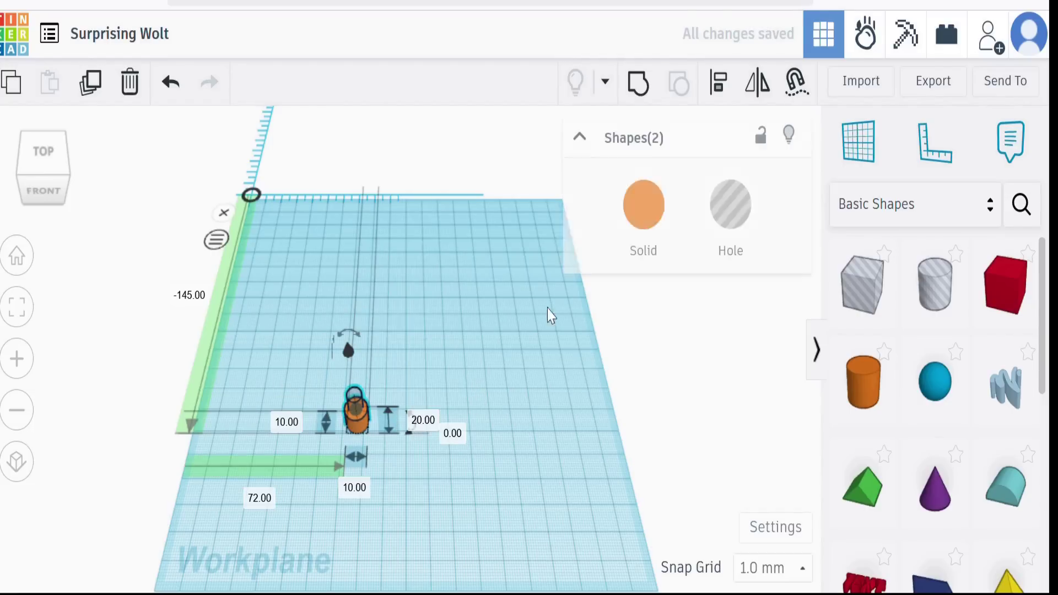
pyautogui.click(639, 87)
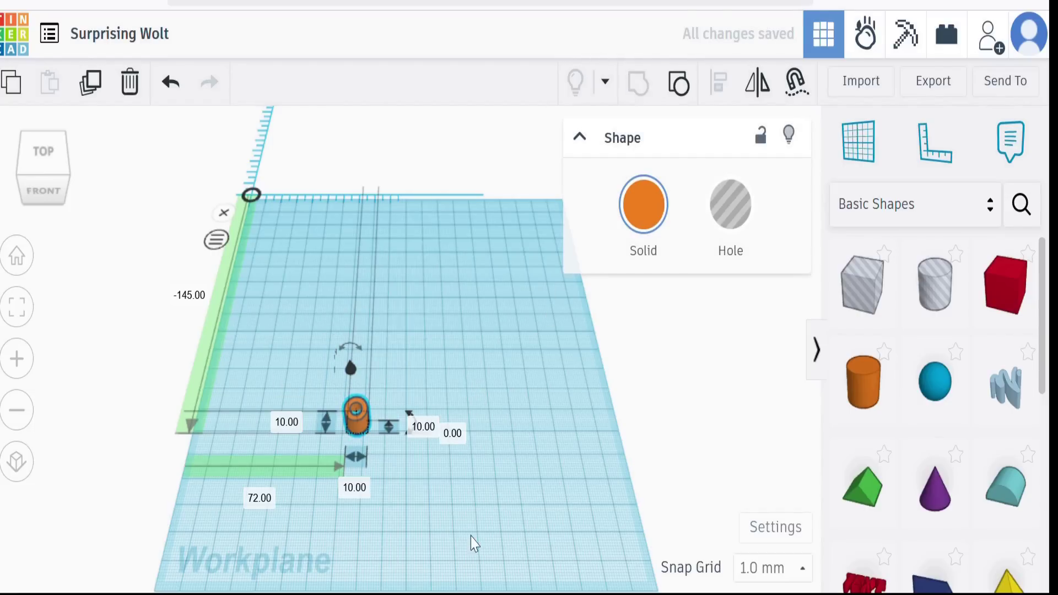
# Step: Place a solid red box on the workplane behind the orange tube
pyautogui.moveTo(489, 362); pyautogui.dragTo(490, 389, button='right')
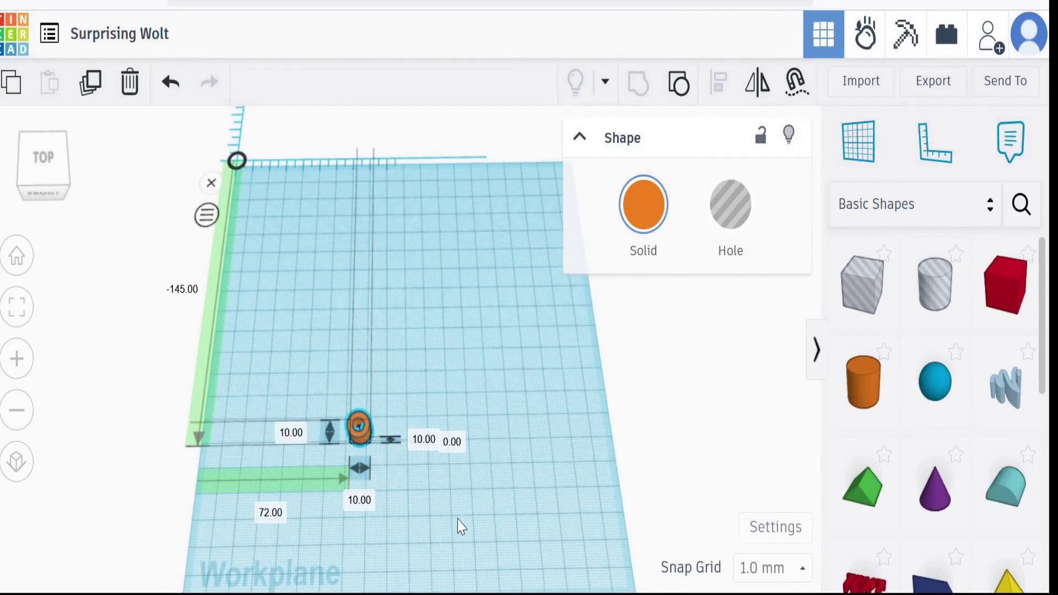
pyautogui.moveTo(462, 527); pyautogui.dragTo(340, 425, button='right')
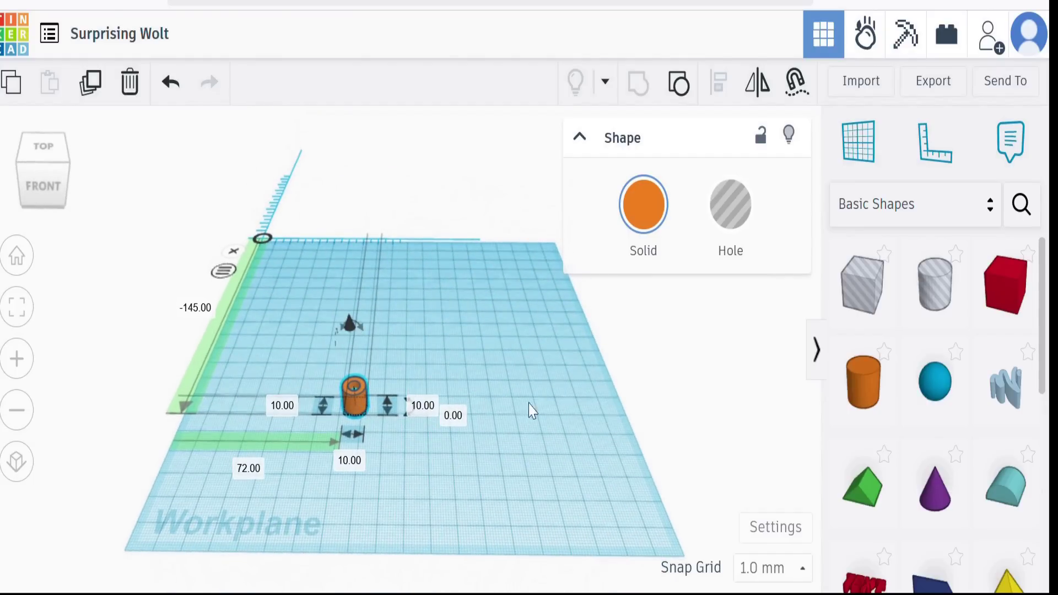
pyautogui.moveTo(524, 430); pyautogui.dragTo(520, 430, button='right')
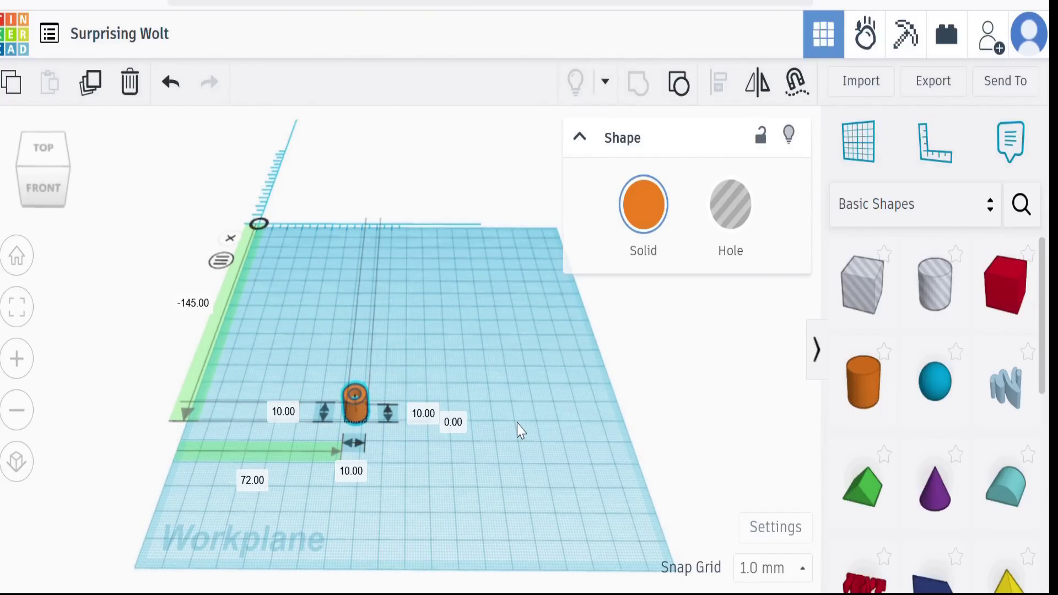
pyautogui.click(1006, 283)
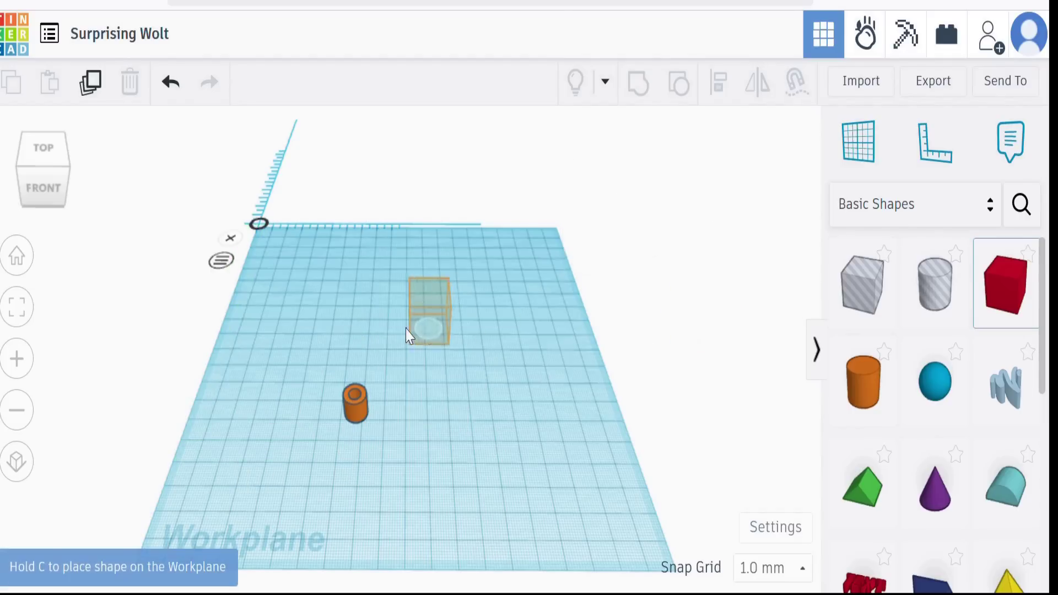
pyautogui.click(285, 332)
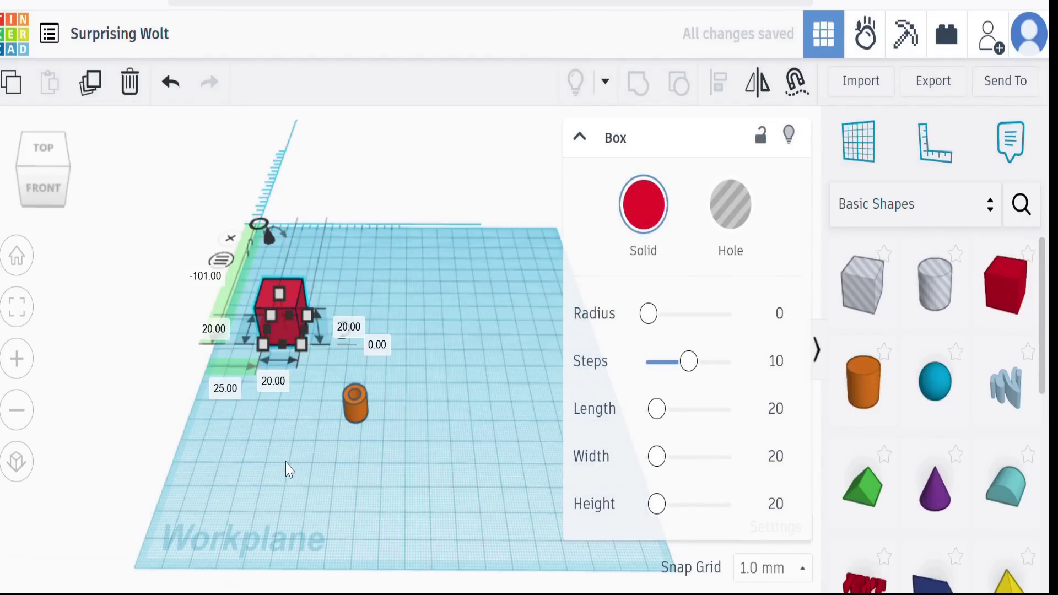
# Step: Resize the red box to 10 mm wide, 10 mm long and 4 mm high, and move it beside the tube
pyautogui.click(285, 388)
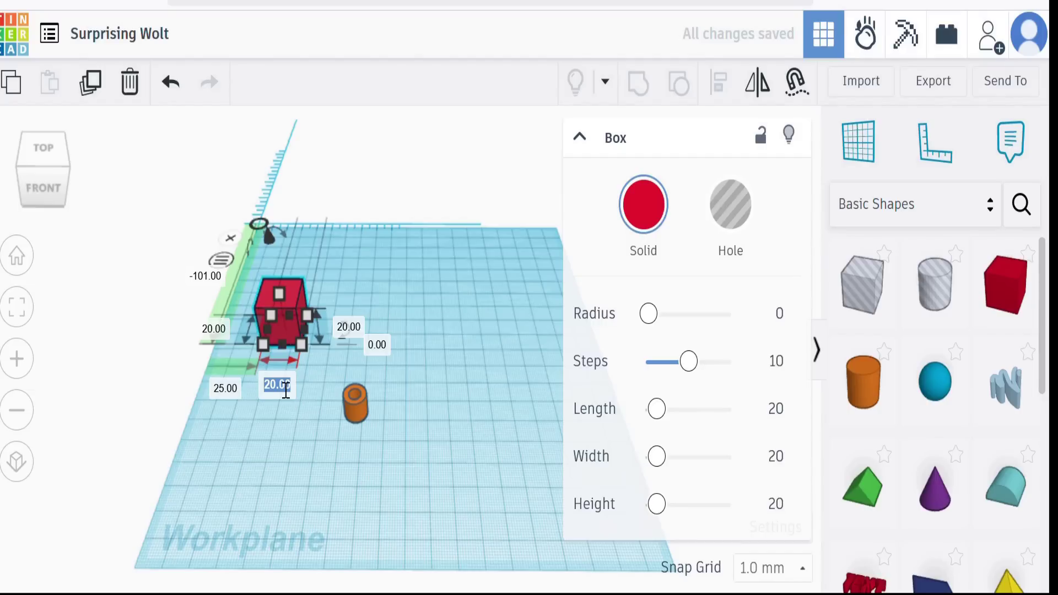
pyautogui.write('10')
pyautogui.press('Return')
pyautogui.click(227, 337)
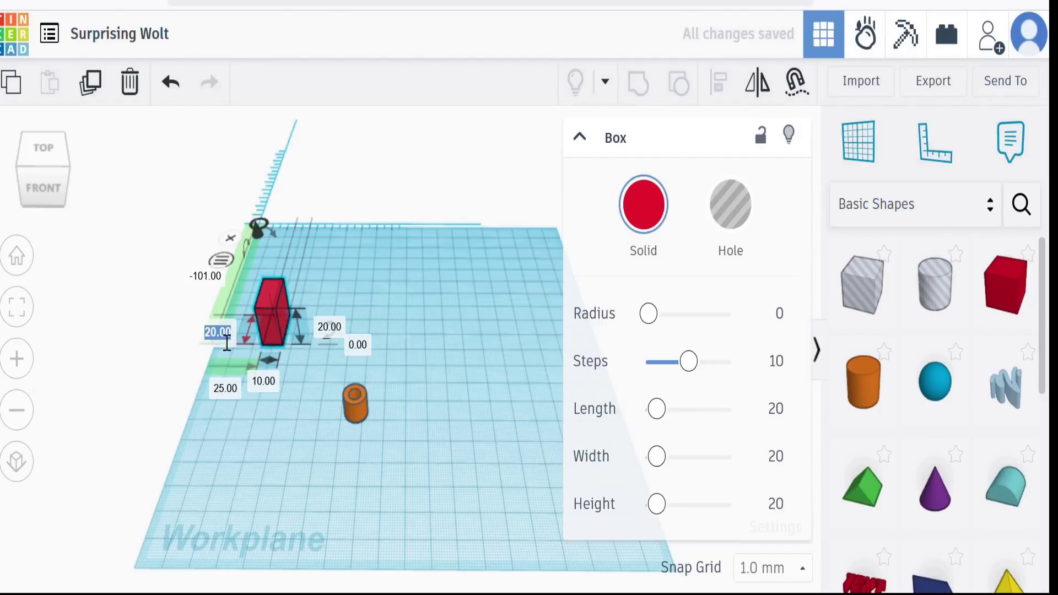
pyautogui.press('Return')
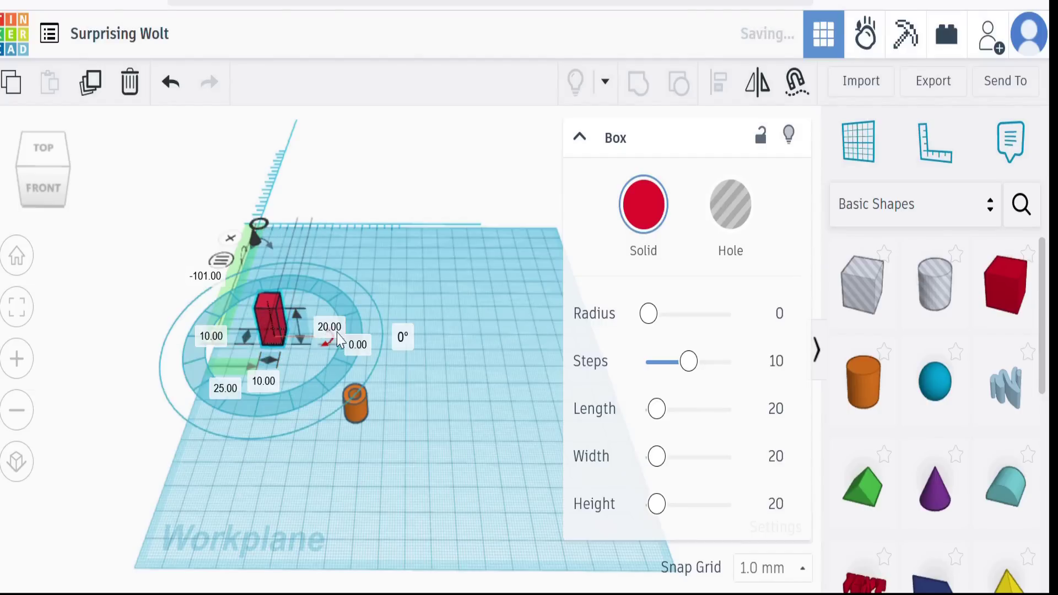
pyautogui.click(332, 330)
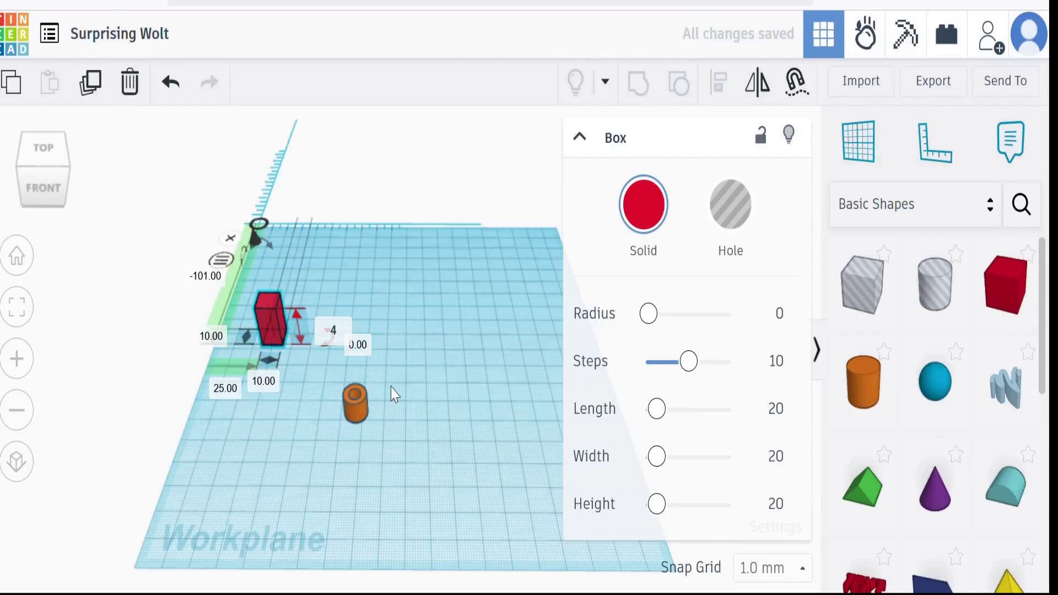
pyautogui.press('Return')
pyautogui.moveTo(276, 324); pyautogui.dragTo(291, 409)
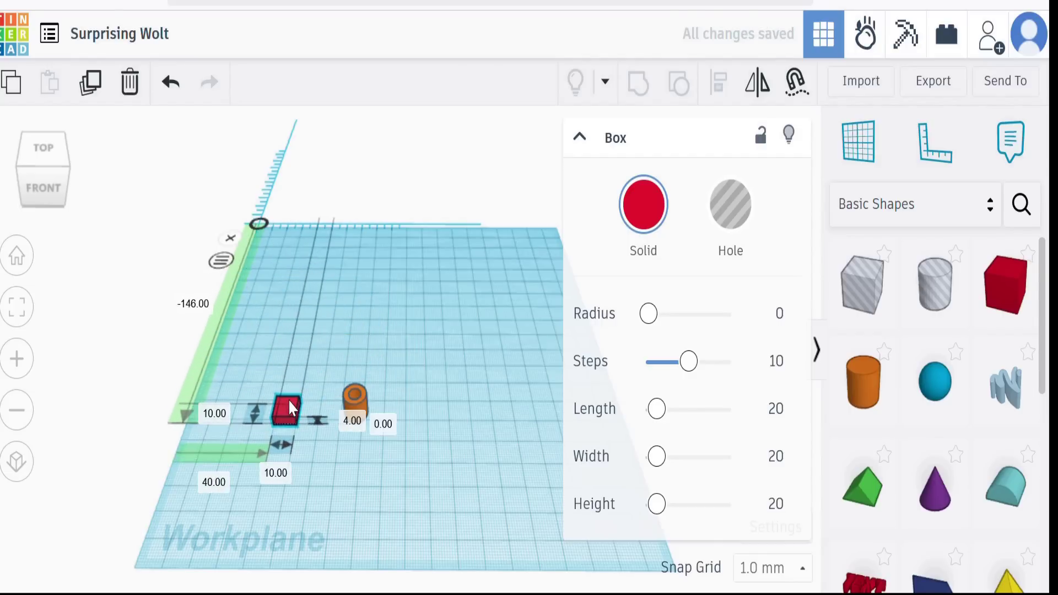
pyautogui.click(409, 432)
# Step: Rotate the orange tube by -90° so that it lies on its side with the bore horizontal
pyautogui.moveTo(408, 444); pyautogui.dragTo(320, 375, button='right')
pyautogui.click(323, 363)
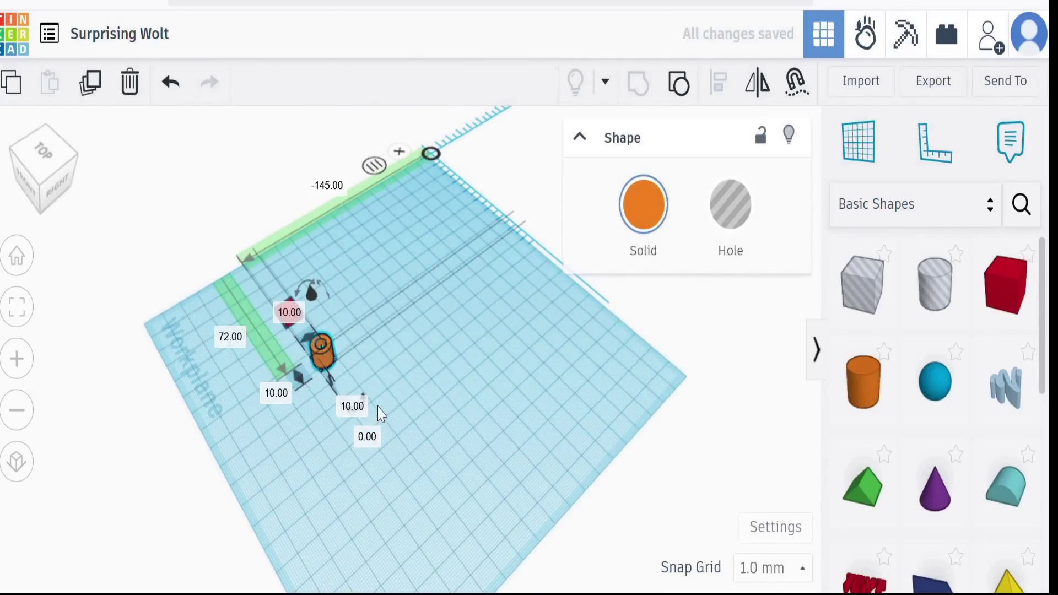
pyautogui.moveTo(378, 408); pyautogui.dragTo(309, 282, button='right')
pyautogui.moveTo(307, 280)
pyautogui.moveTo(307, 280); pyautogui.dragTo(397, 303)
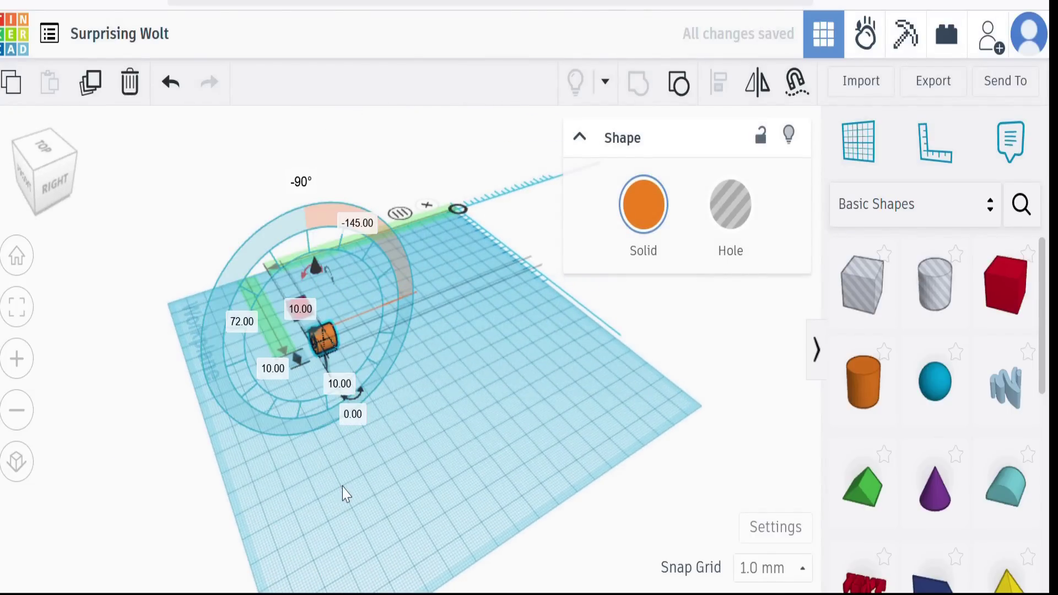
pyautogui.click(342, 491)
# Step: Align the red box with the orange tube along both horizontal axes, using the tube as the reference
pyautogui.moveTo(342, 491); pyautogui.dragTo(248, 367, button='right')
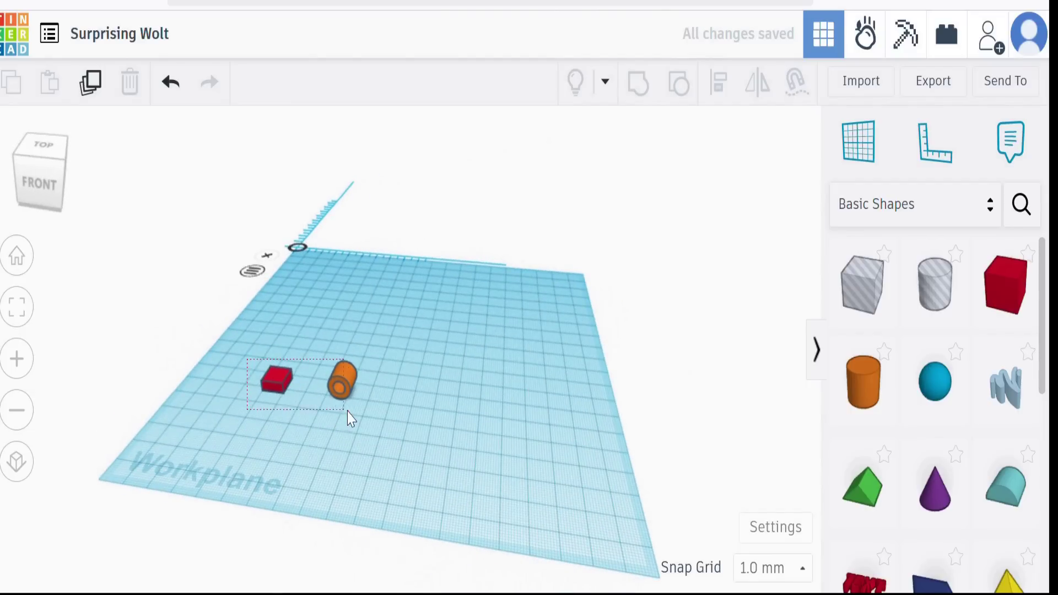
pyautogui.moveTo(350, 418); pyautogui.dragTo(352, 418)
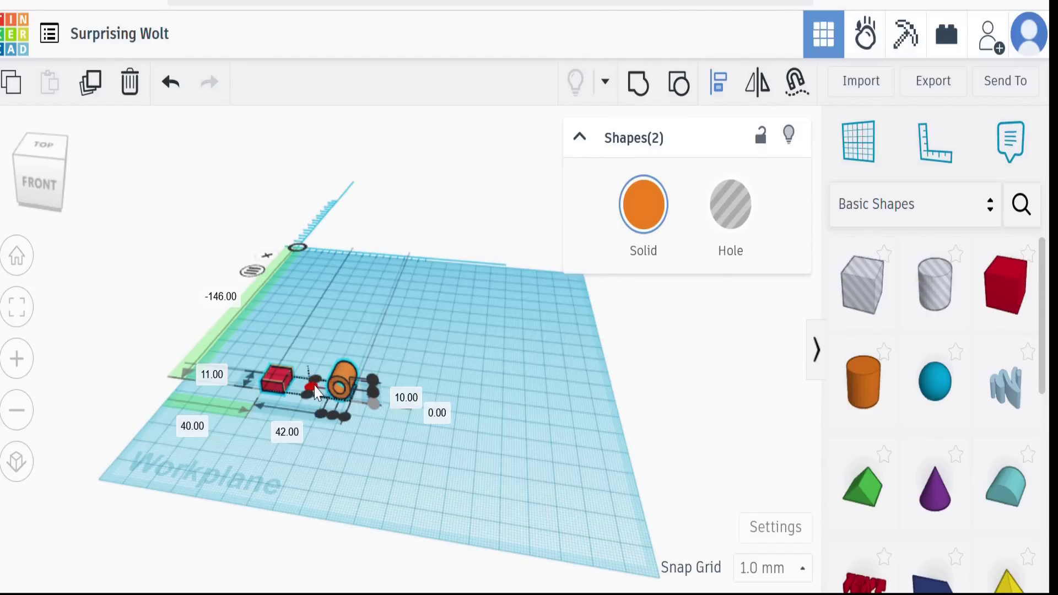
pyautogui.moveTo(312, 389); pyautogui.dragTo(413, 449)
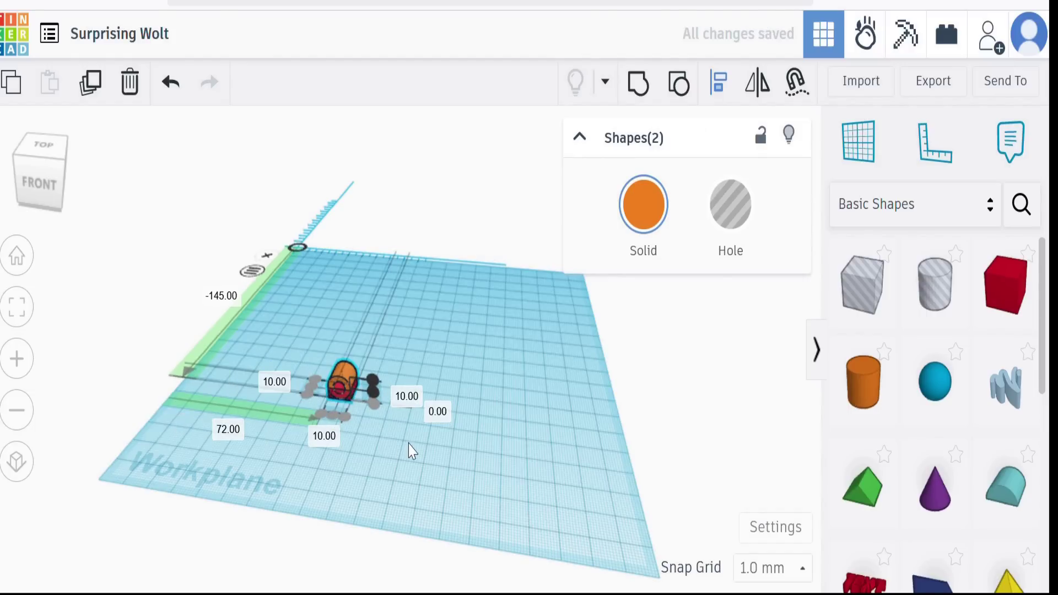
pyautogui.click(466, 422)
pyautogui.press('Return')
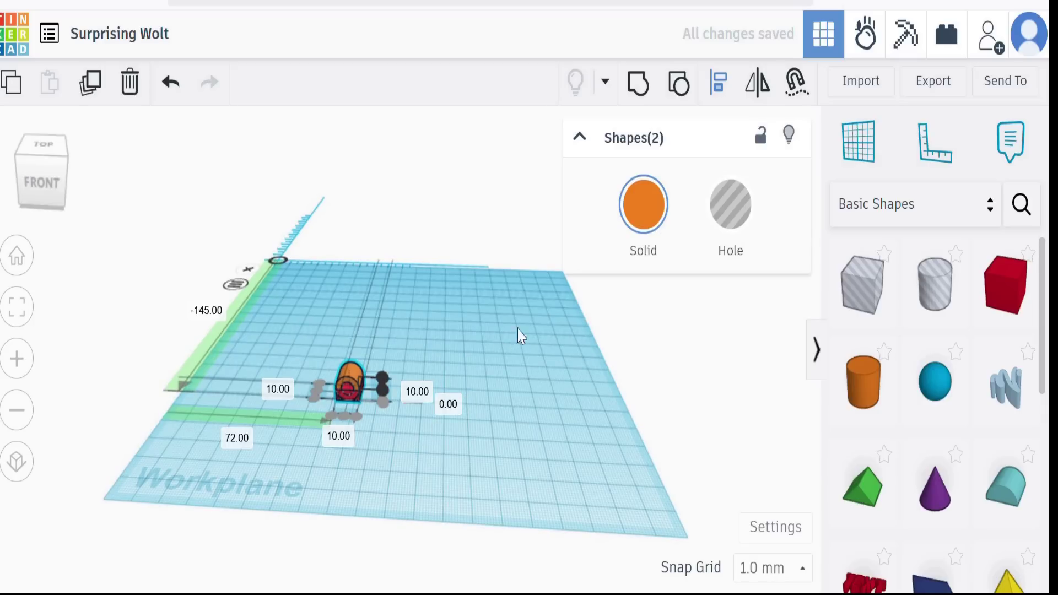
# Step: Move the red box 5 mm sideways so that it sticks out beside the orange tube, leaving the tube in place
pyautogui.click(371, 288)
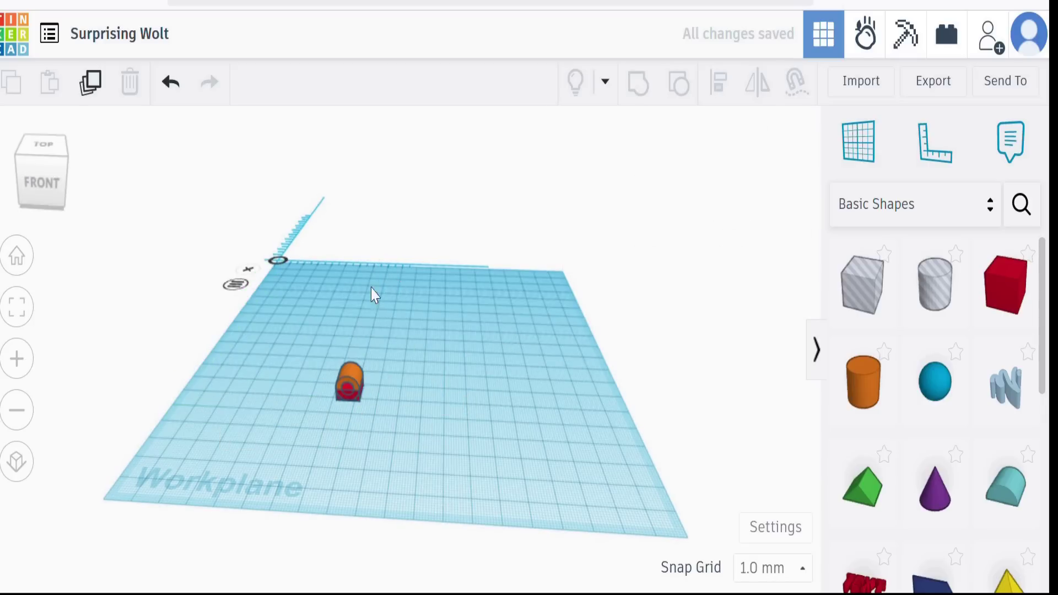
pyautogui.click(349, 395)
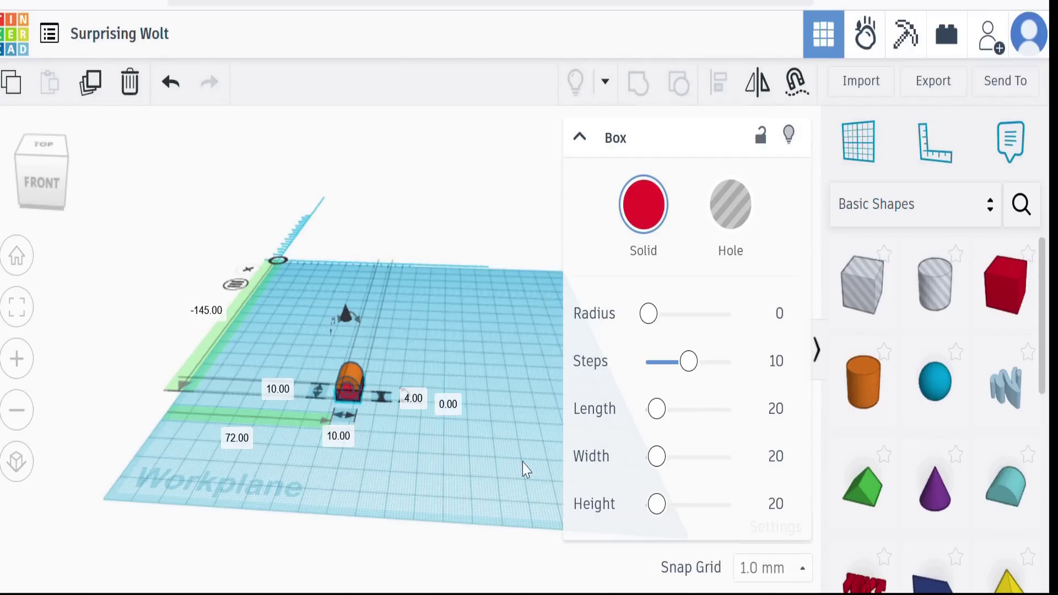
pyautogui.press('Left')
pyautogui.press('Left')
pyautogui.press('Left')
pyautogui.press('Left')
pyautogui.press('Left')
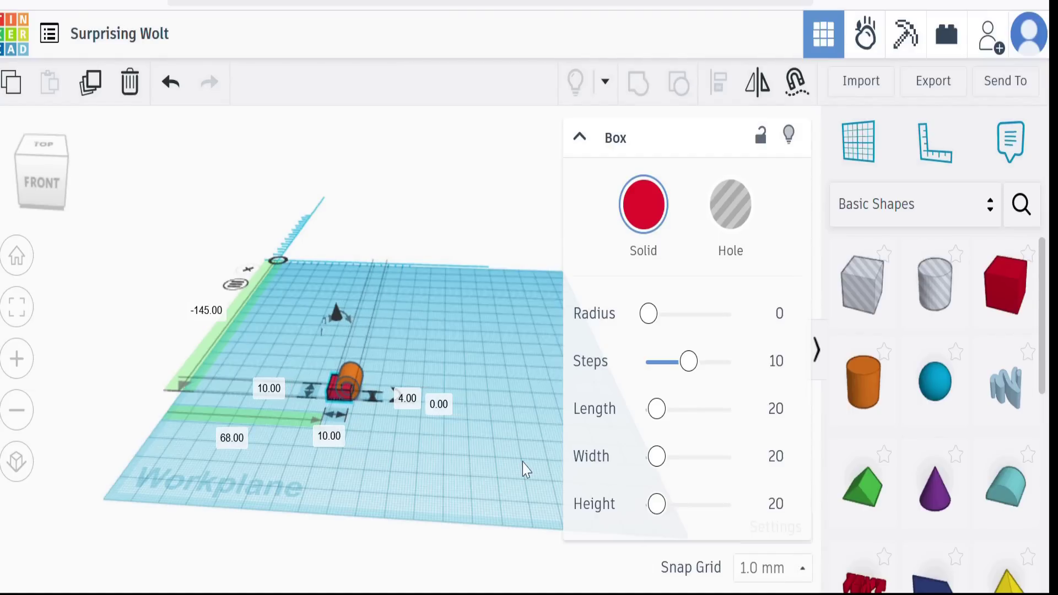
pyautogui.click(495, 347)
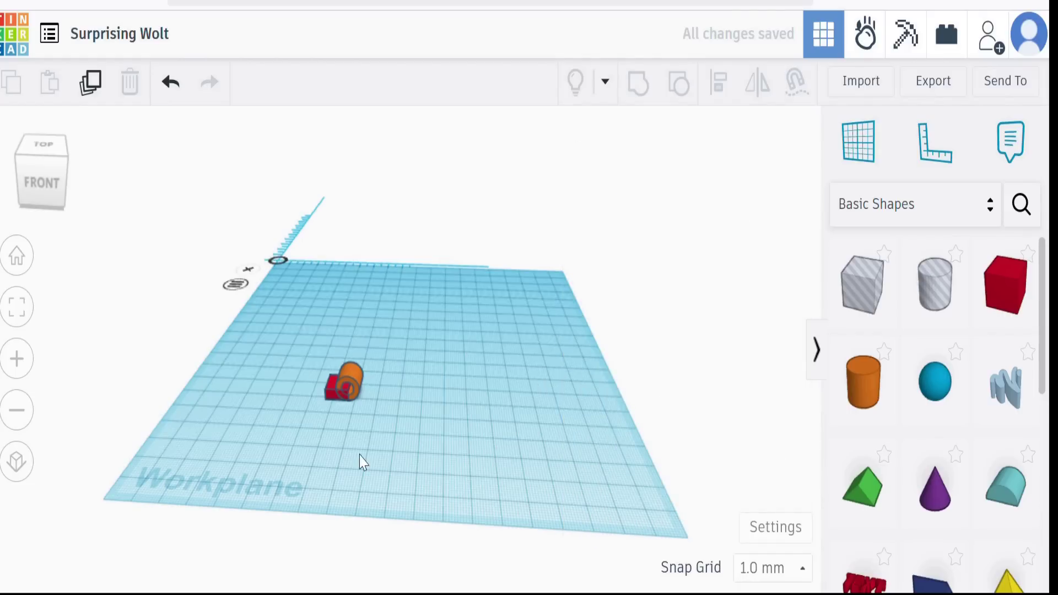
# Step: Ungroup the orange tube and regroup its cylinder and hole with the red box as one solid, carrying the bore through the box
pyautogui.click(349, 381)
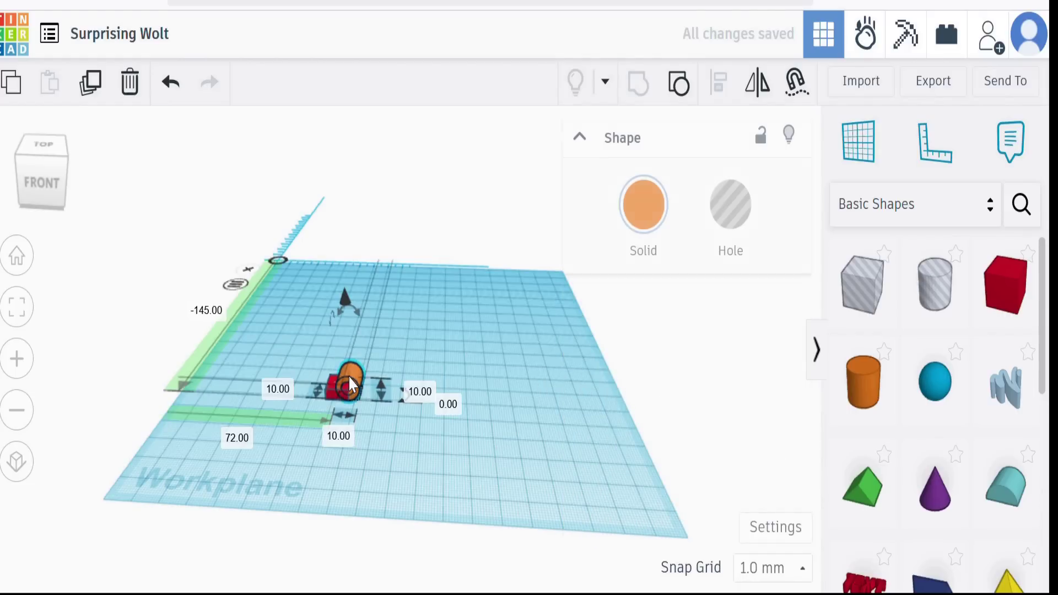
pyautogui.hotkey('ctrl', 'a')
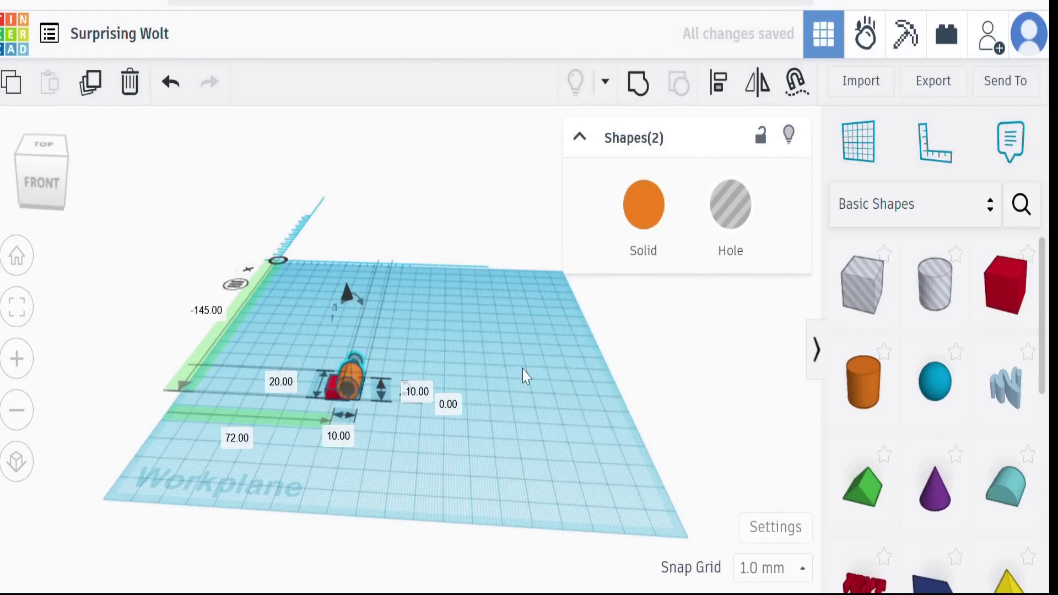
pyautogui.click(523, 369)
pyautogui.moveTo(378, 411); pyautogui.dragTo(379, 411)
pyautogui.click(644, 205)
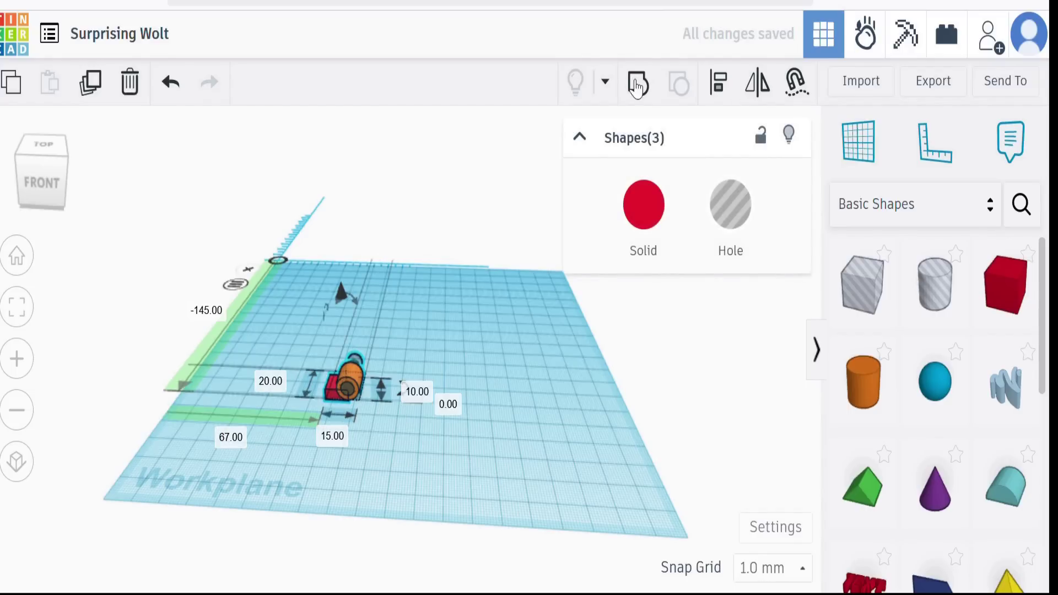
pyautogui.click(638, 83)
pyautogui.click(506, 396)
# Step: Duplicate the grouped tube-and-box knuckle and move the copy toward the back of the workplane
pyautogui.moveTo(496, 415); pyautogui.dragTo(458, 479, button='right')
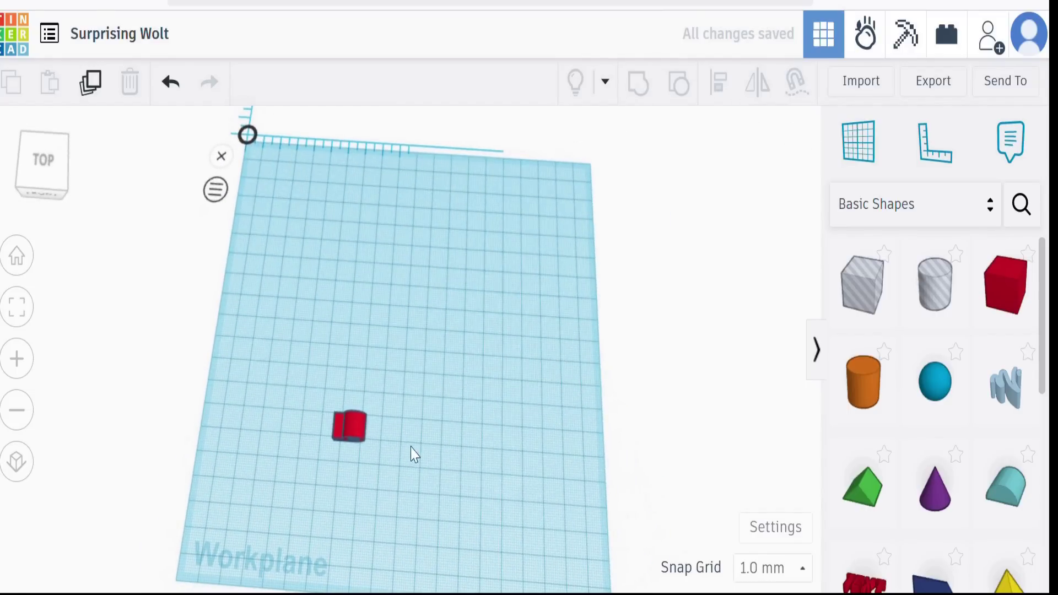
pyautogui.click(350, 434)
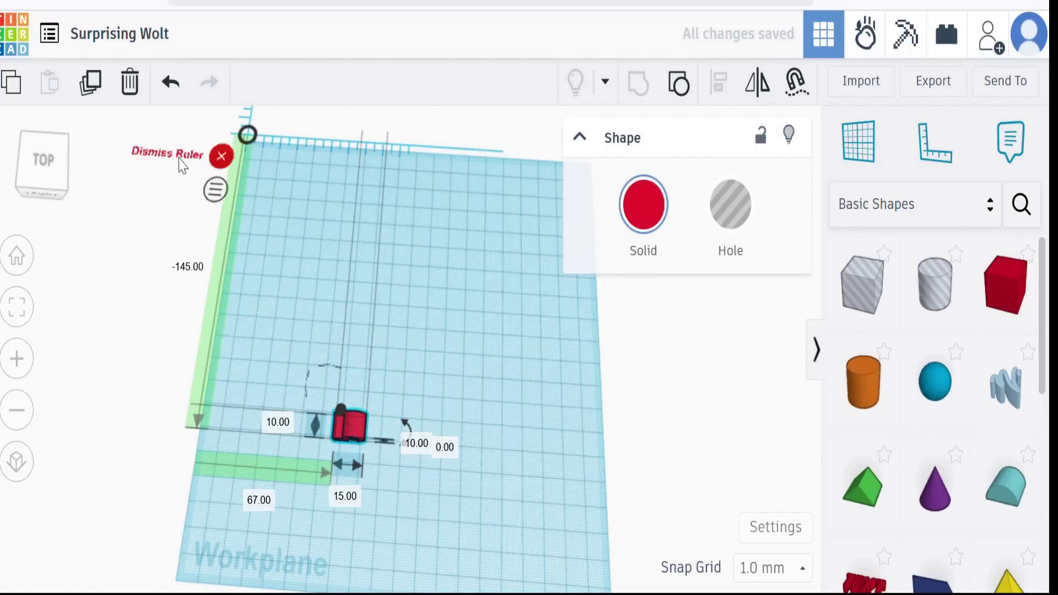
pyautogui.click(90, 83)
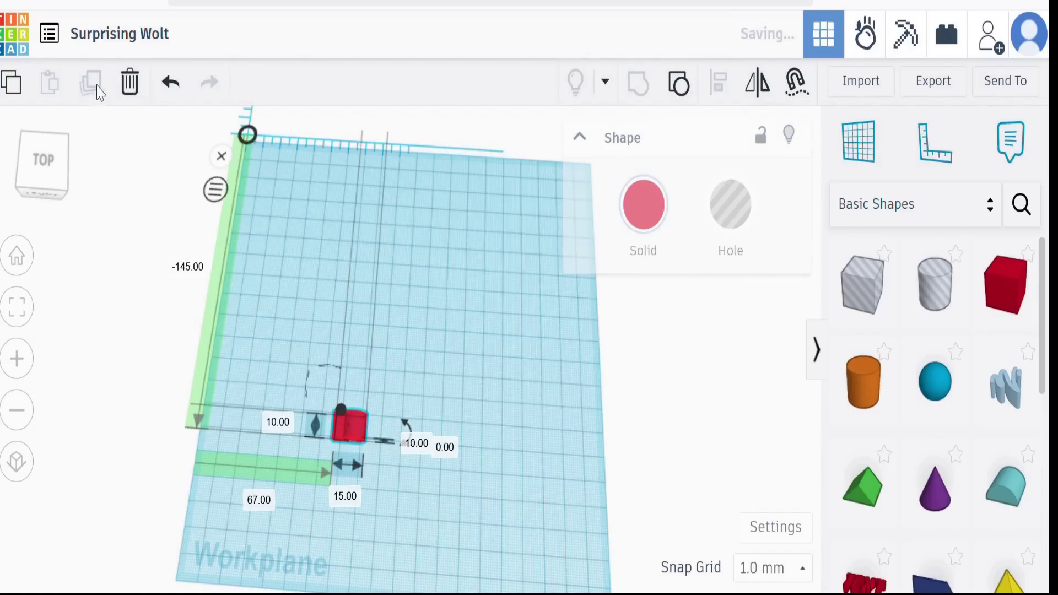
pyautogui.moveTo(361, 429); pyautogui.dragTo(384, 247)
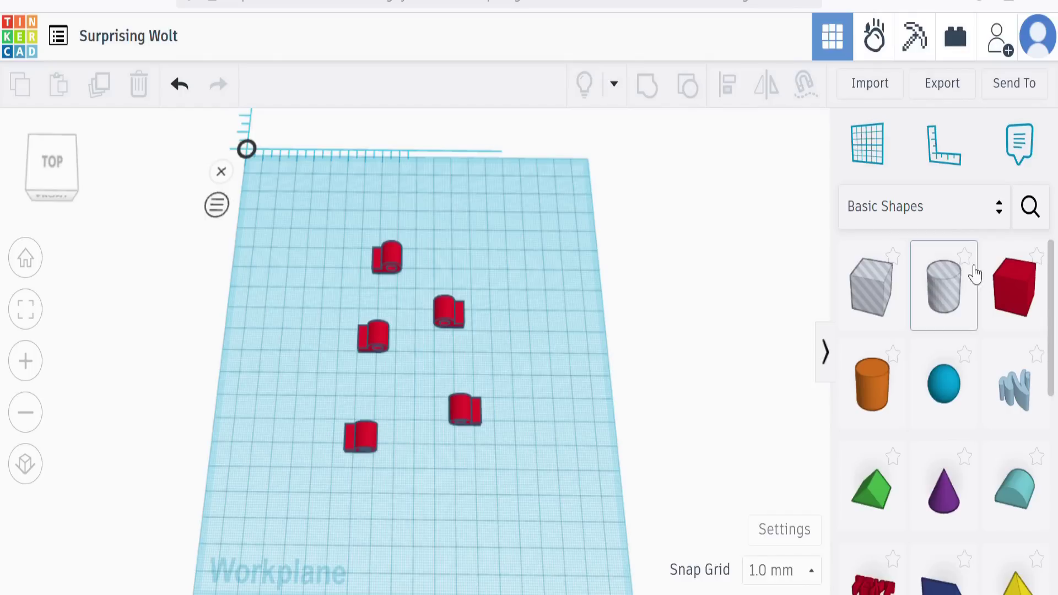
# Step: Place a solid red box beside the knuckles and make it a plate 25 mm wide, 50.8 mm long and 4 mm high
pyautogui.moveTo(1013, 286); pyautogui.dragTo(287, 324)
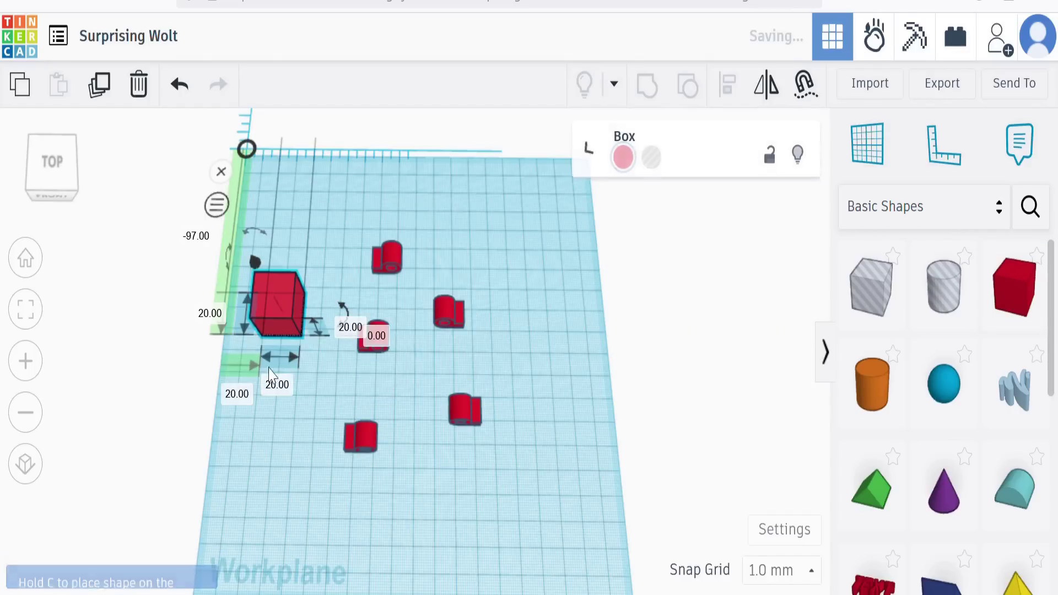
pyautogui.click(285, 396)
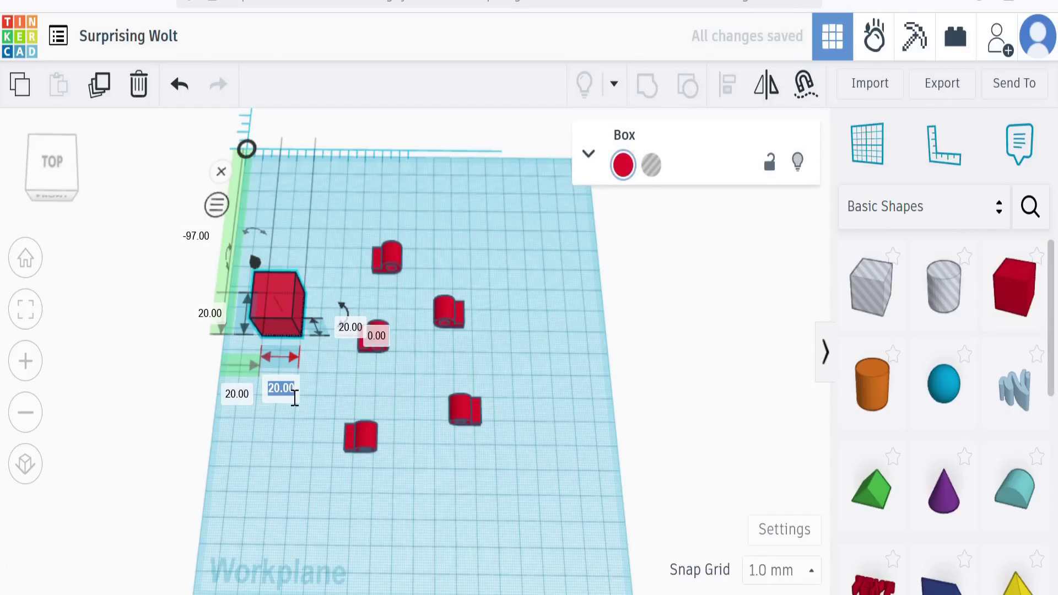
pyautogui.write('25')
pyautogui.press('Return')
pyautogui.click(353, 331)
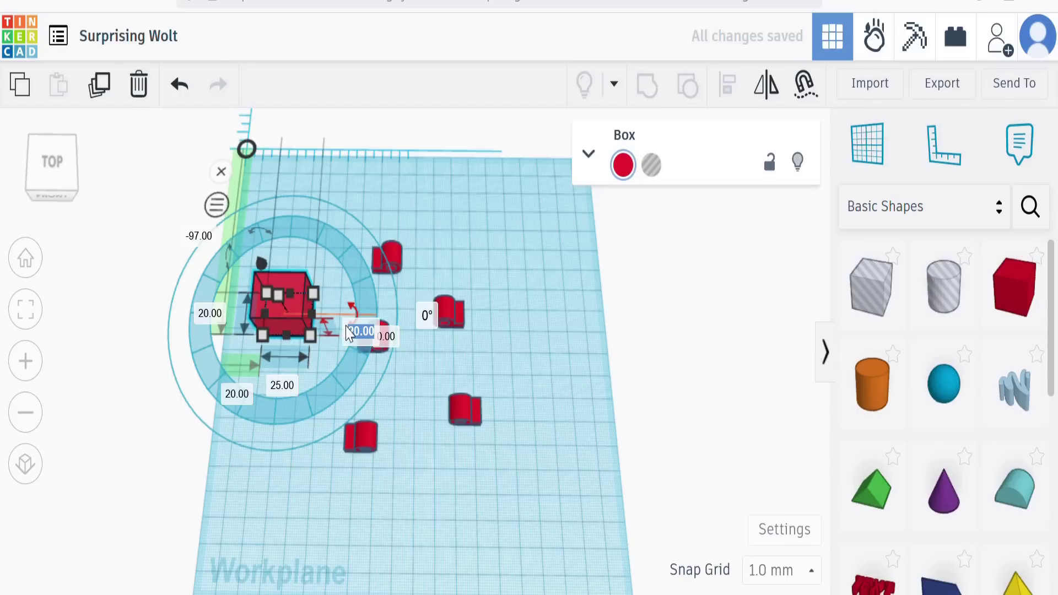
pyautogui.write('4')
pyautogui.press('Return')
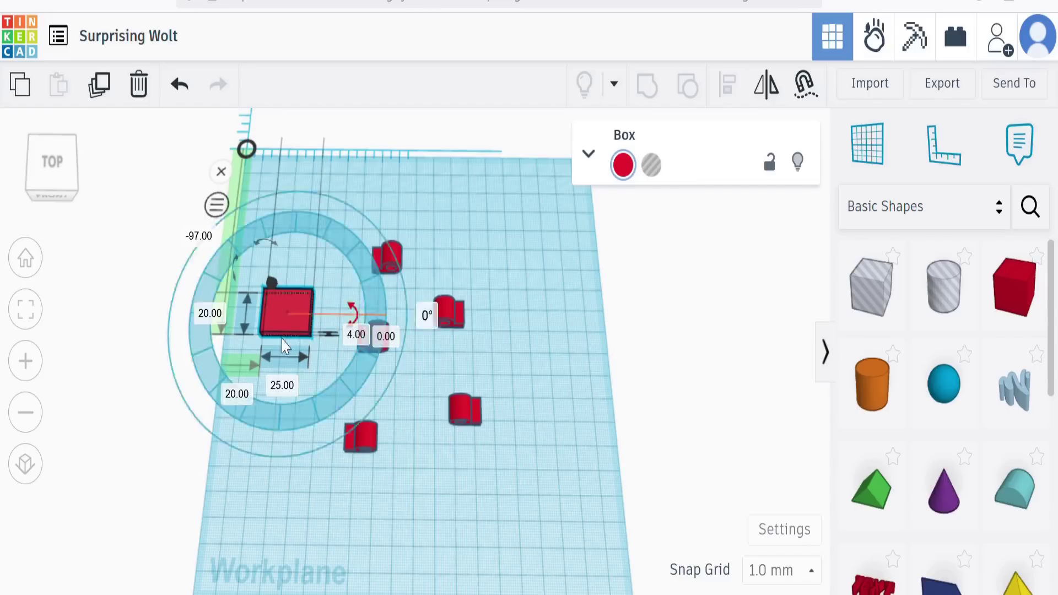
pyautogui.click(221, 324)
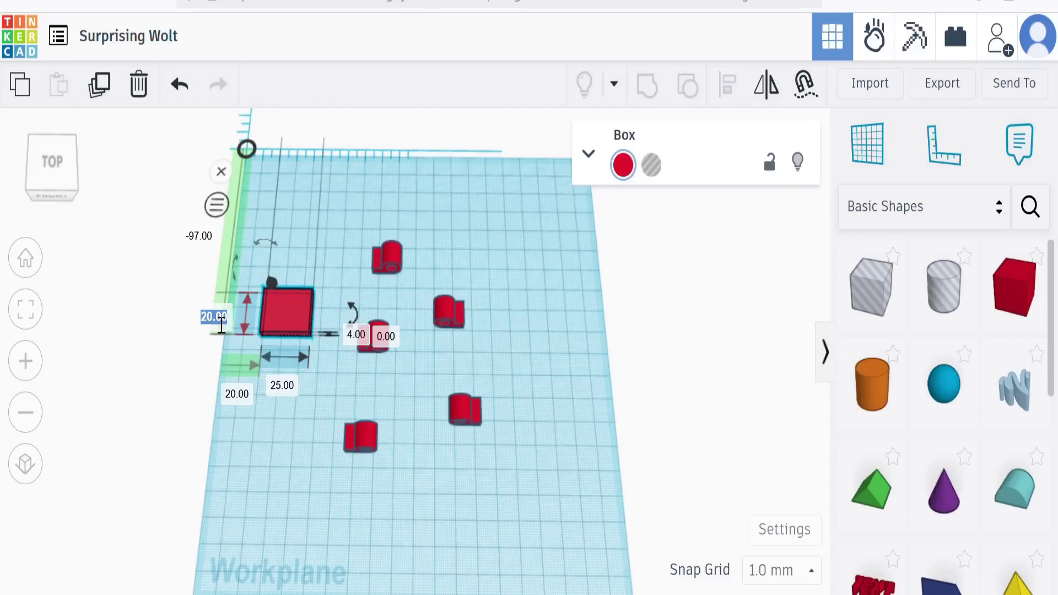
pyautogui.write('50.8')
pyautogui.press('Return')
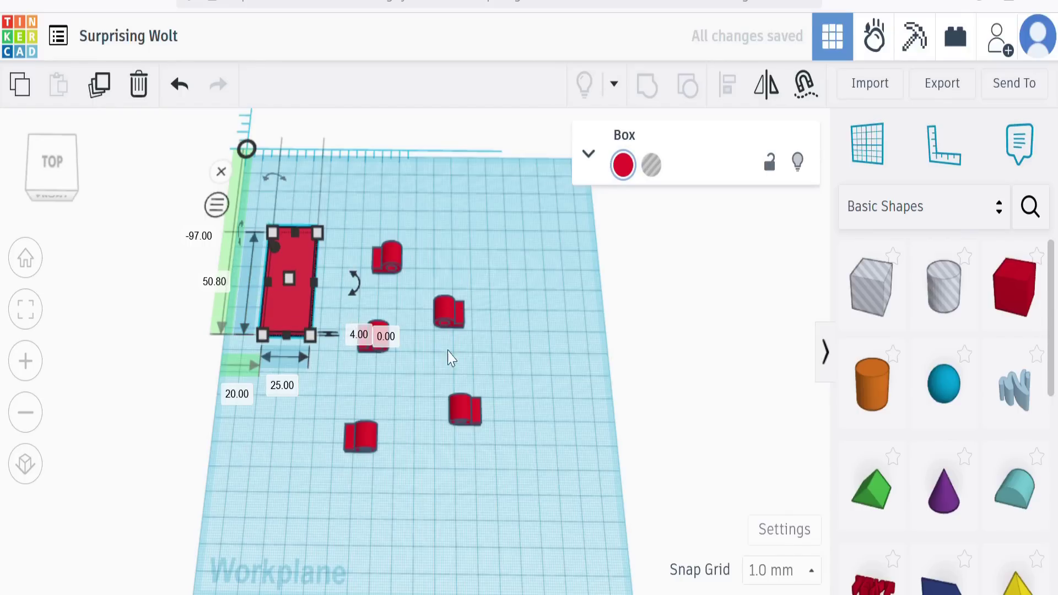
pyautogui.click(433, 518)
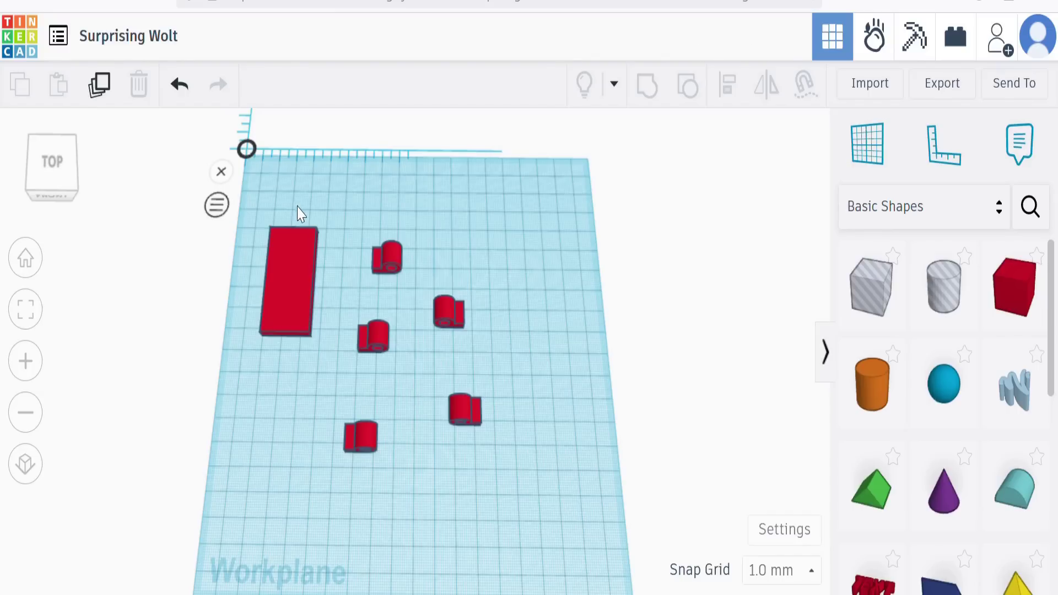
# Step: Align the rearmost knuckle with the back edge of the red plate
pyautogui.moveTo(320, 265); pyautogui.dragTo(390, 286)
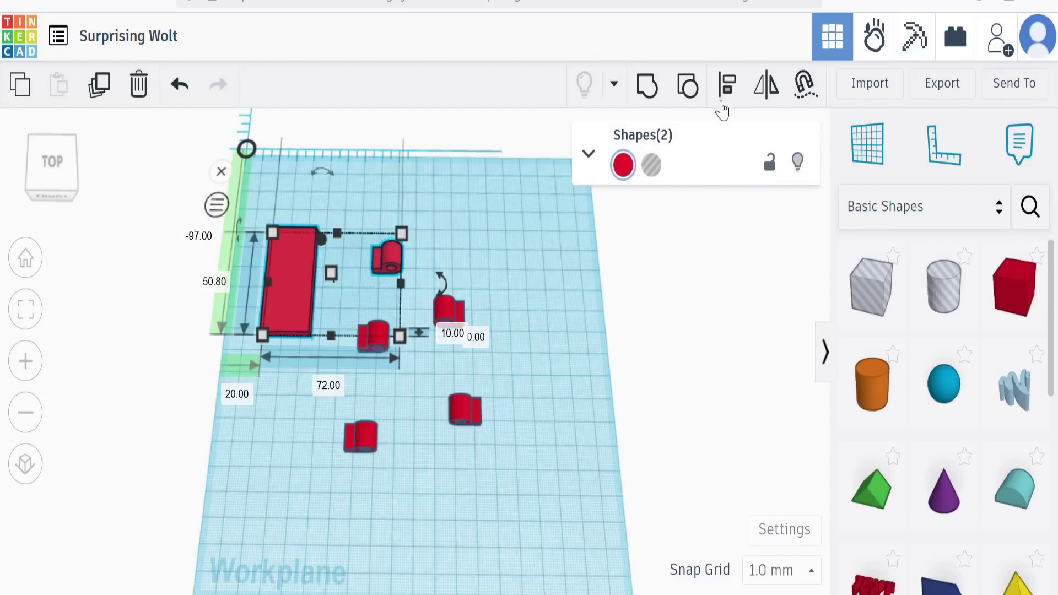
pyautogui.click(728, 87)
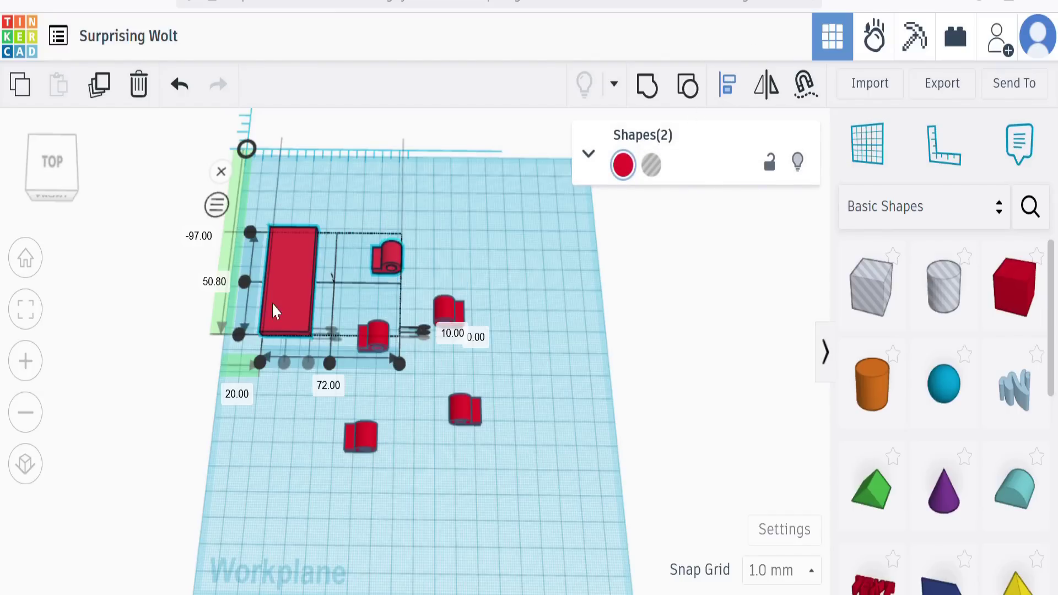
pyautogui.click(251, 233)
pyautogui.click(461, 521)
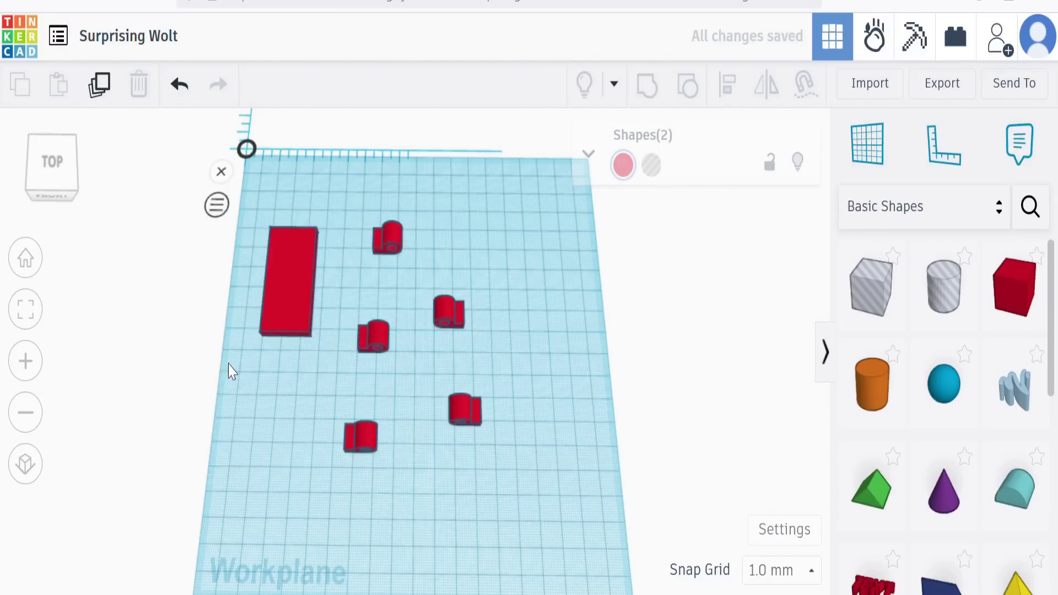
# Step: Align the middle of the three knuckles nearest the plate with the centre of the plate's length
pyautogui.click(287, 297)
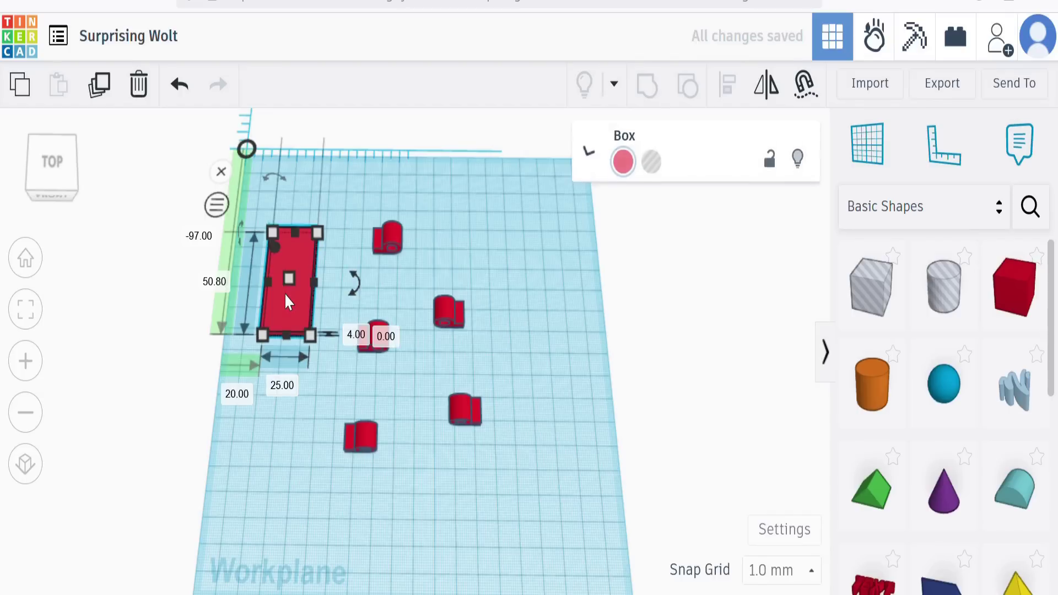
pyautogui.keyDown('shift'); pyautogui.click(371, 356); pyautogui.keyUp('shift')
pyautogui.click(728, 87)
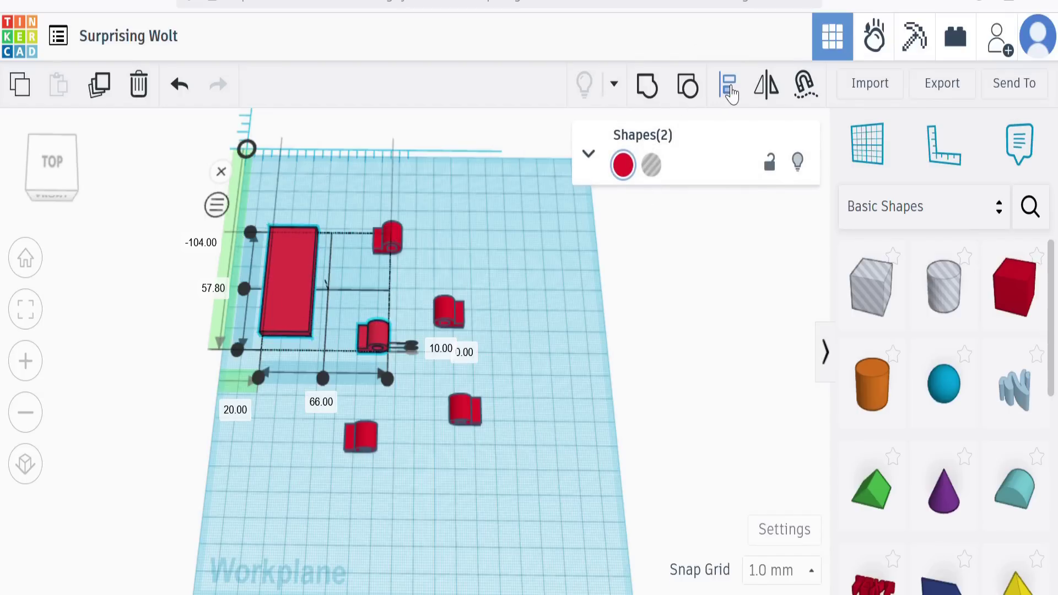
pyautogui.click(245, 285)
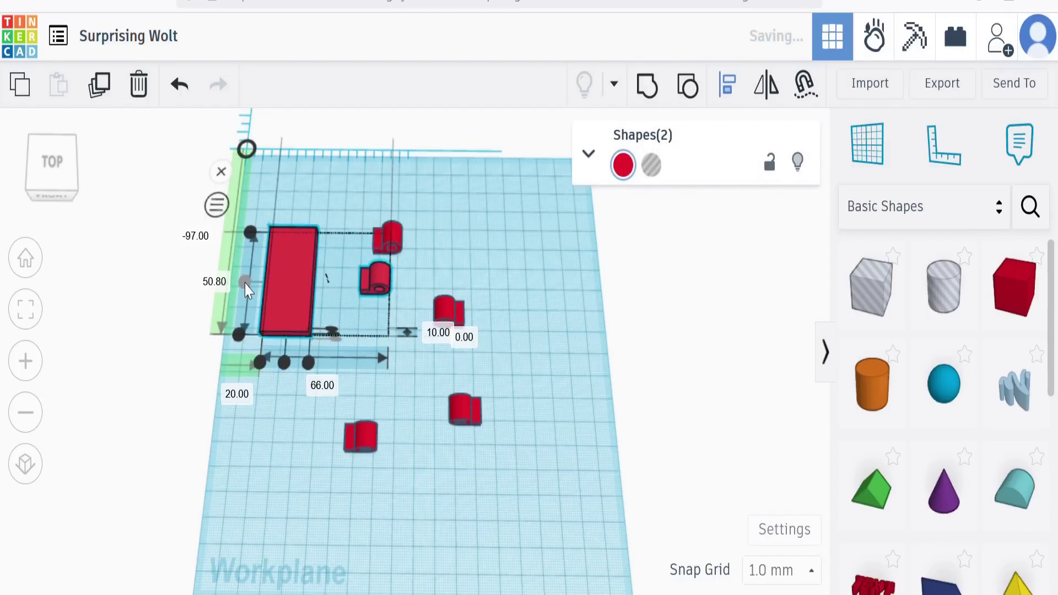
pyautogui.click(447, 477)
# Step: Align the front knuckle nearest the plate with the plate's front edge
pyautogui.click(296, 301)
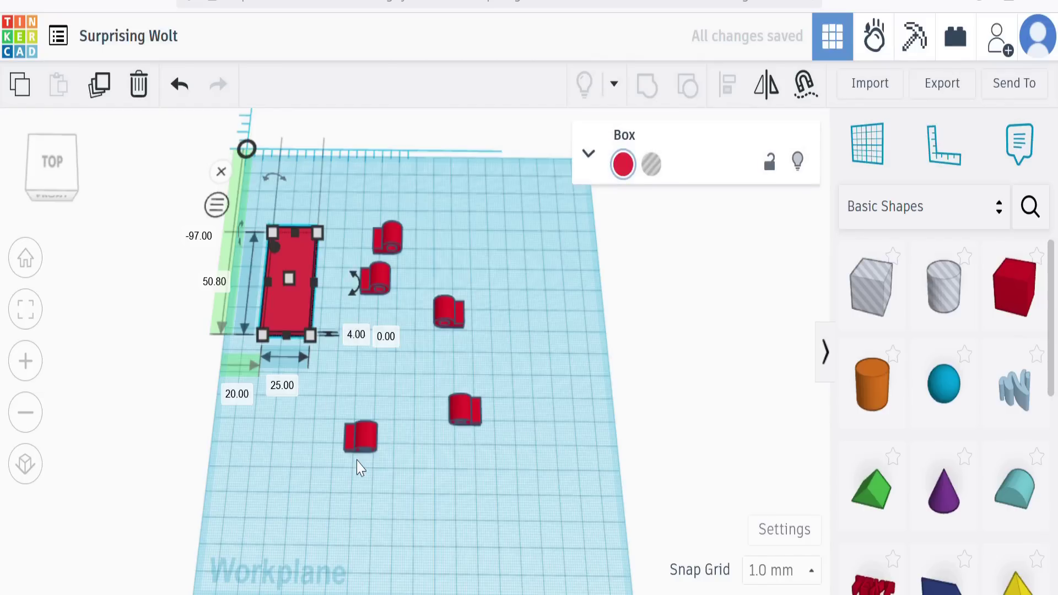
pyautogui.keyDown('shift'); pyautogui.click(353, 436); pyautogui.keyUp('shift')
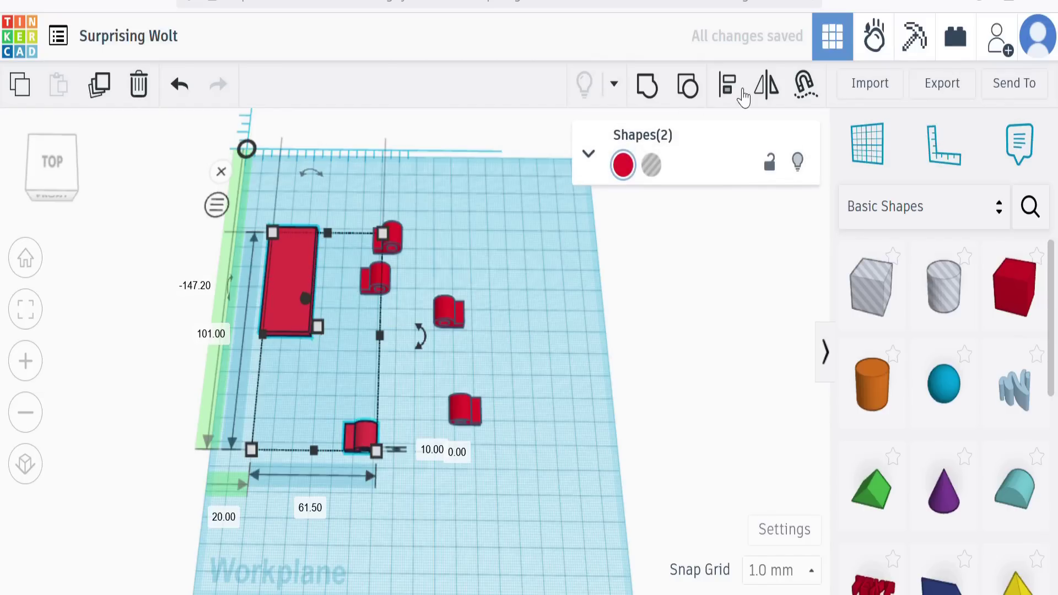
pyautogui.click(728, 85)
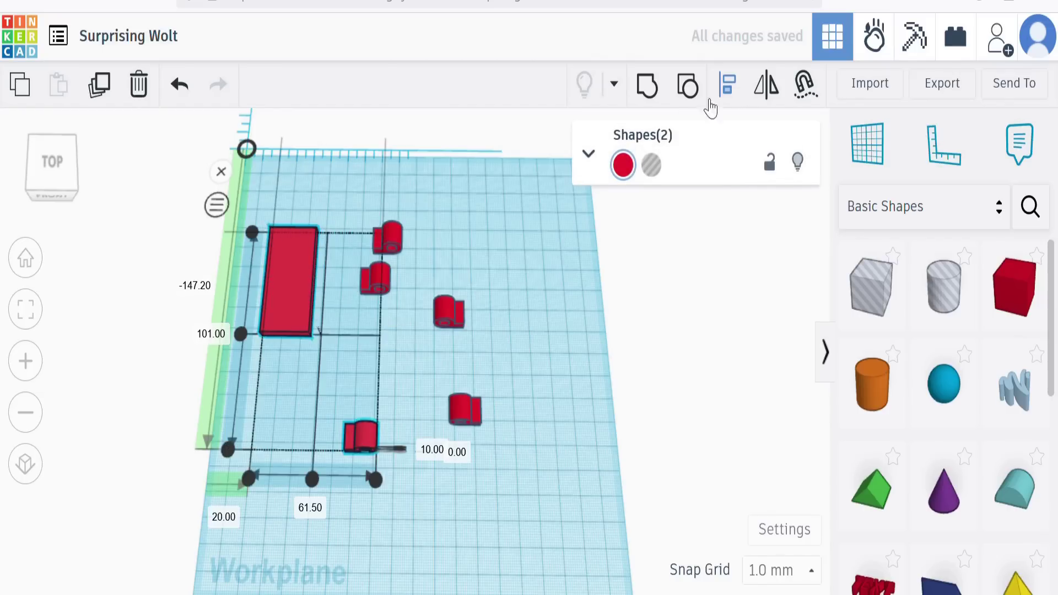
pyautogui.click(238, 334)
pyautogui.click(413, 449)
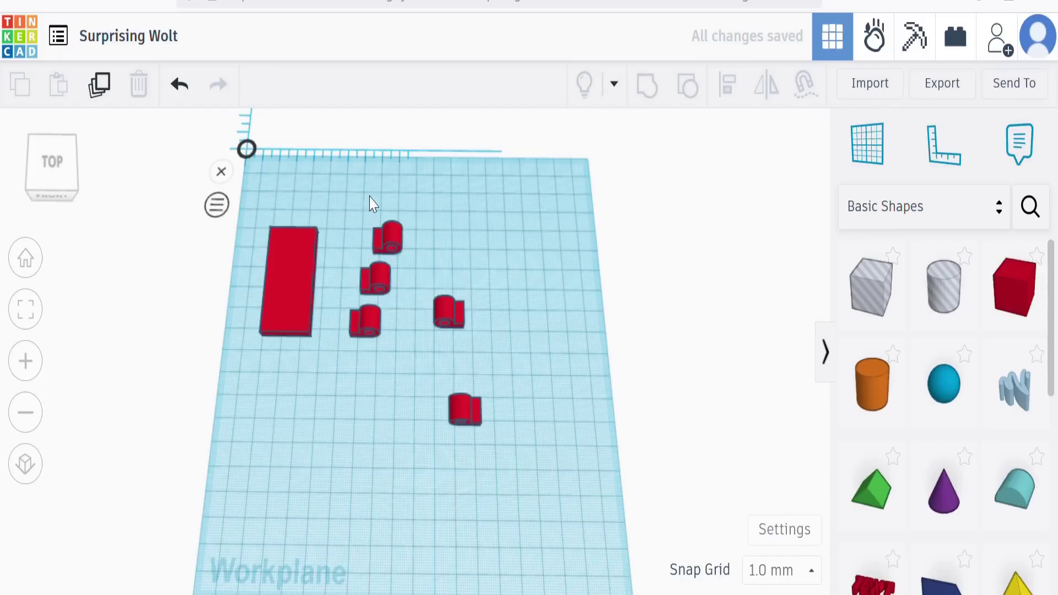
# Step: Align the three knuckles beside the plate into one straight column, matching the middle knuckle's sideways position
pyautogui.moveTo(402, 378); pyautogui.dragTo(344, 212)
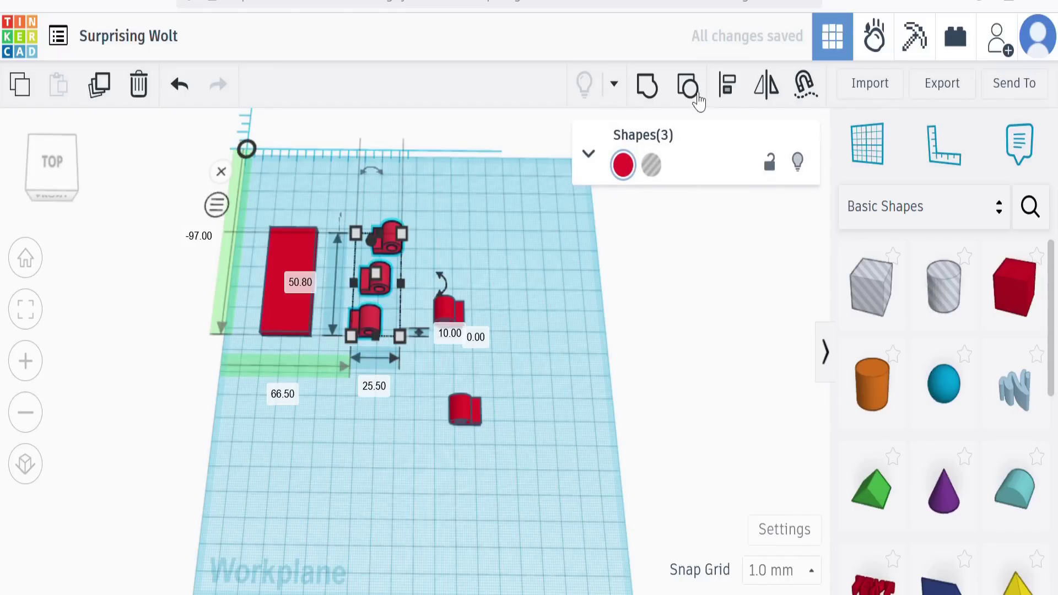
pyautogui.click(730, 86)
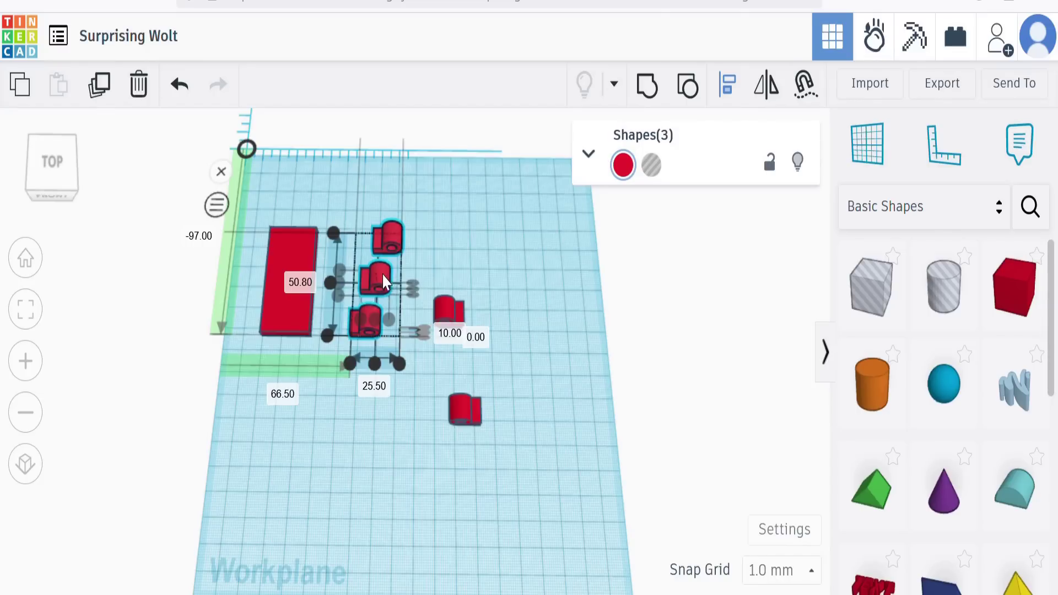
pyautogui.click(390, 321)
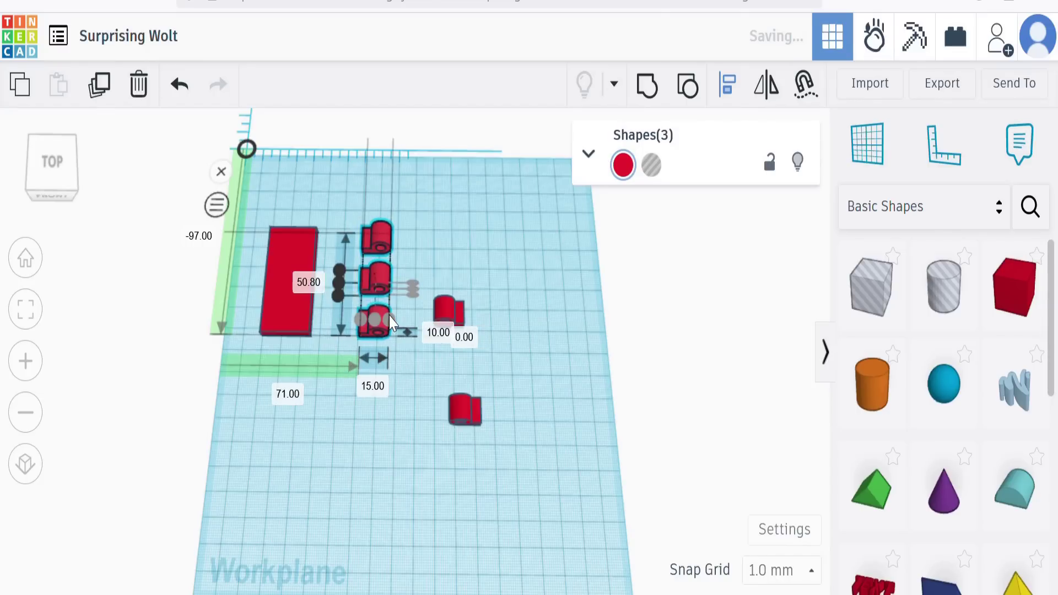
pyautogui.click(359, 382)
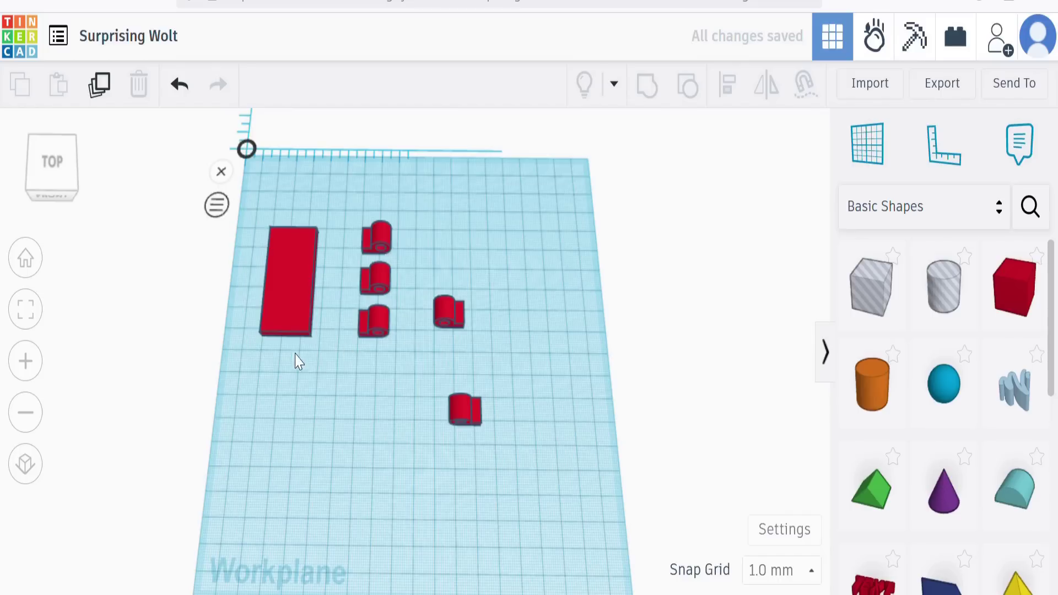
# Step: Group the three aligned knuckles beside the plate into one shape
pyautogui.moveTo(381, 357); pyautogui.dragTo(390, 353)
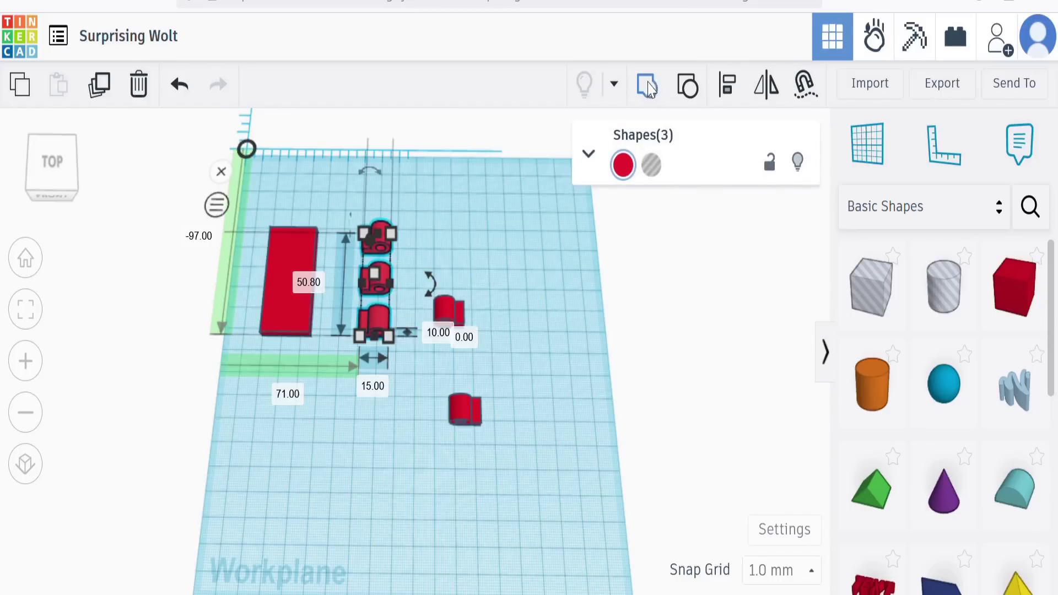
pyautogui.click(662, 93)
pyautogui.click(326, 517)
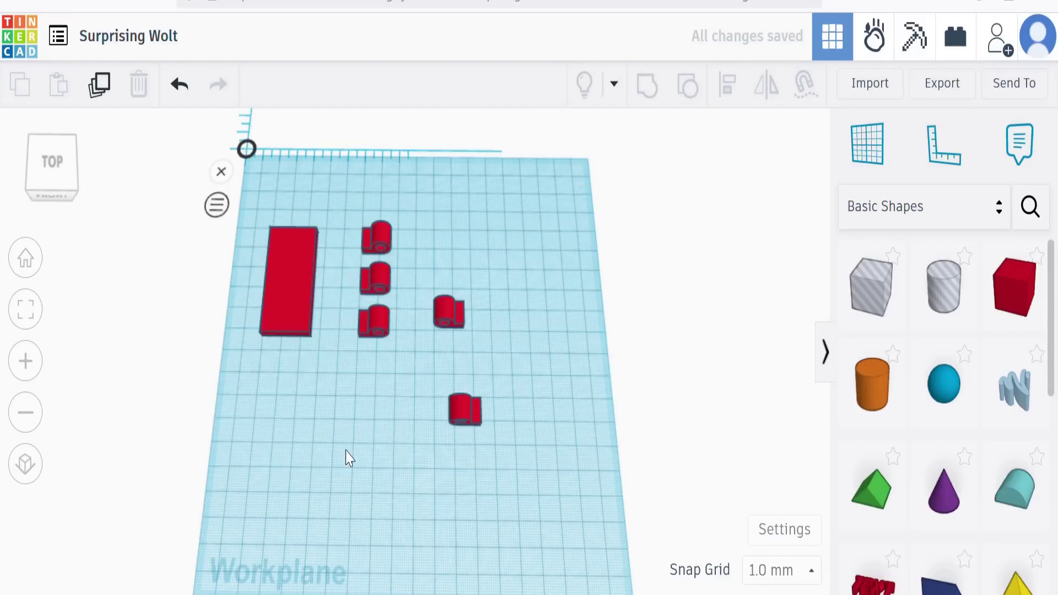
# Step: Place a temporary workplane on the plate's long side face that faces the knuckles
pyautogui.click(285, 282)
pyautogui.click(25, 309)
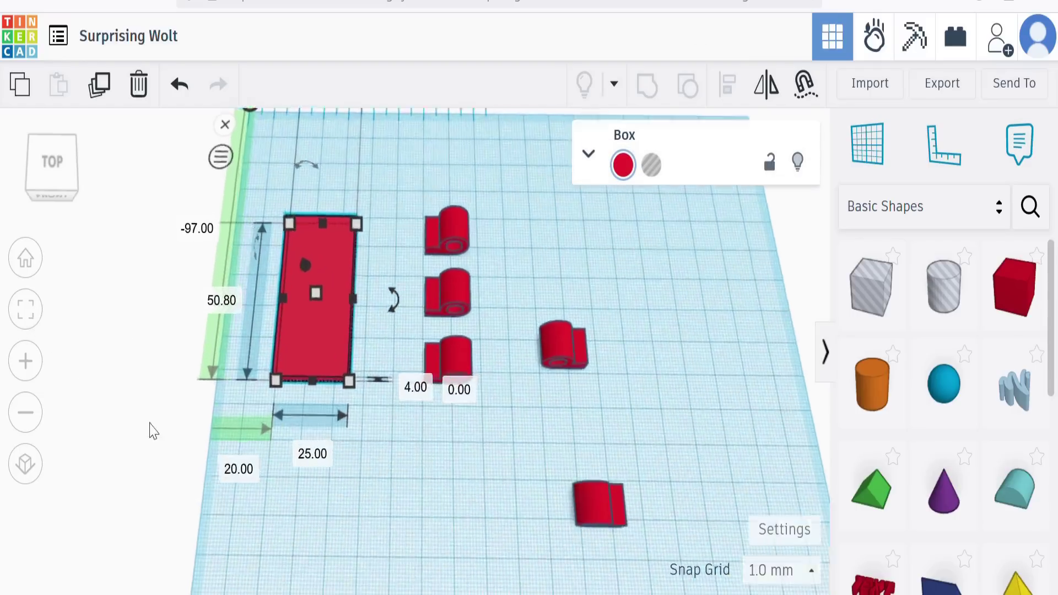
pyautogui.moveTo(309, 419); pyautogui.dragTo(341, 452, button='right')
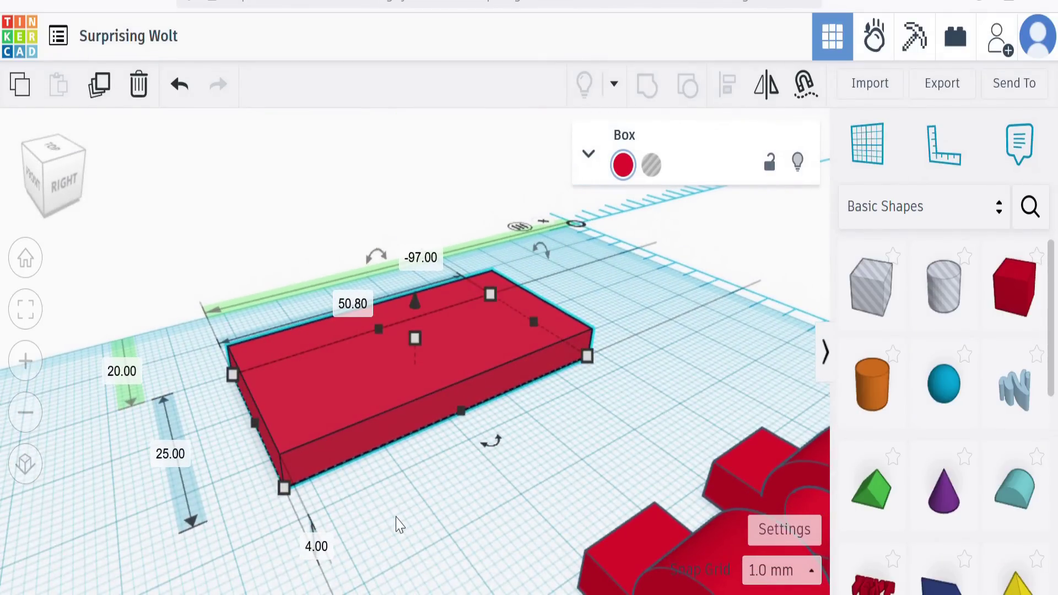
pyautogui.click(405, 520)
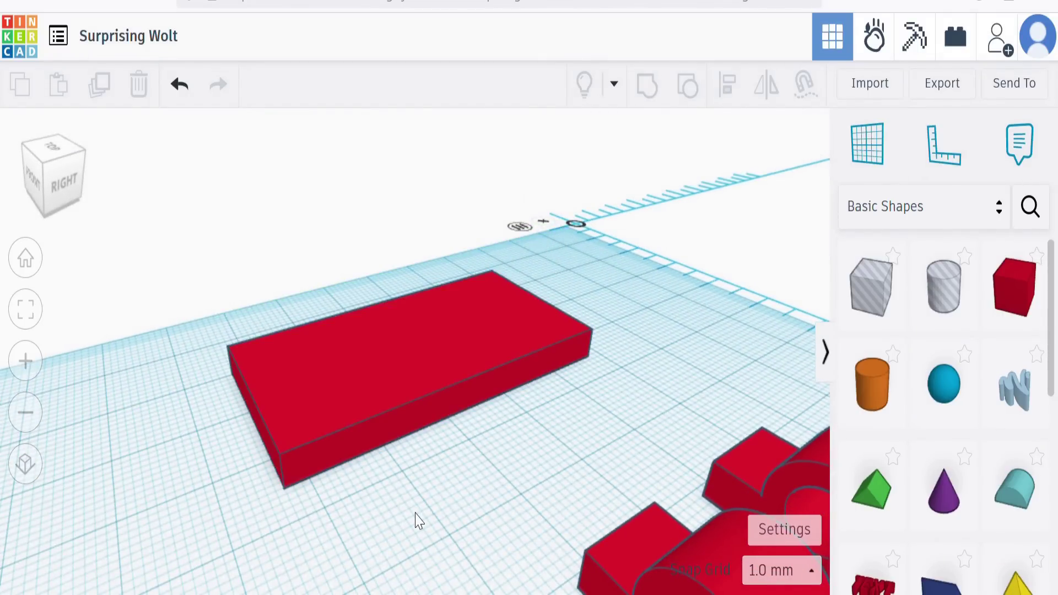
pyautogui.click(876, 150)
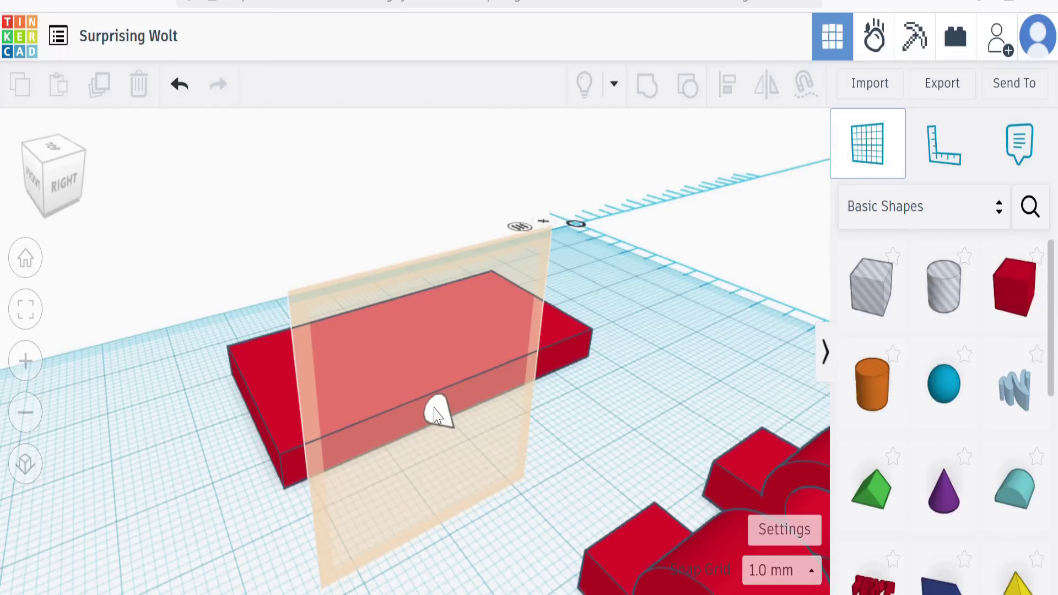
pyautogui.click(435, 414)
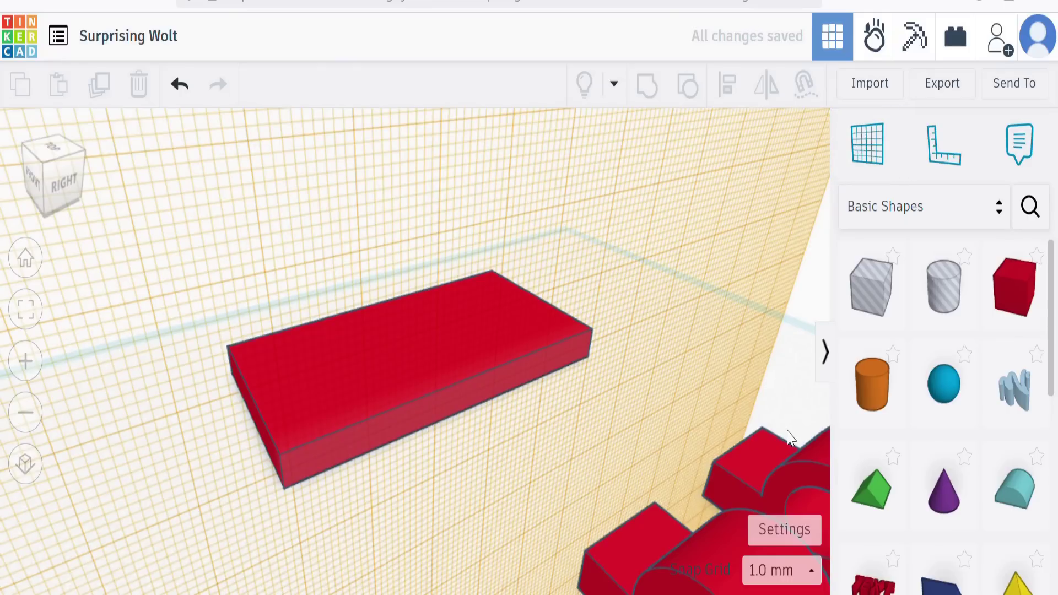
# Step: Drop the grouped three knuckles onto the workplane so they attach to the plate's side face
pyautogui.click(766, 466)
pyautogui.press('d')
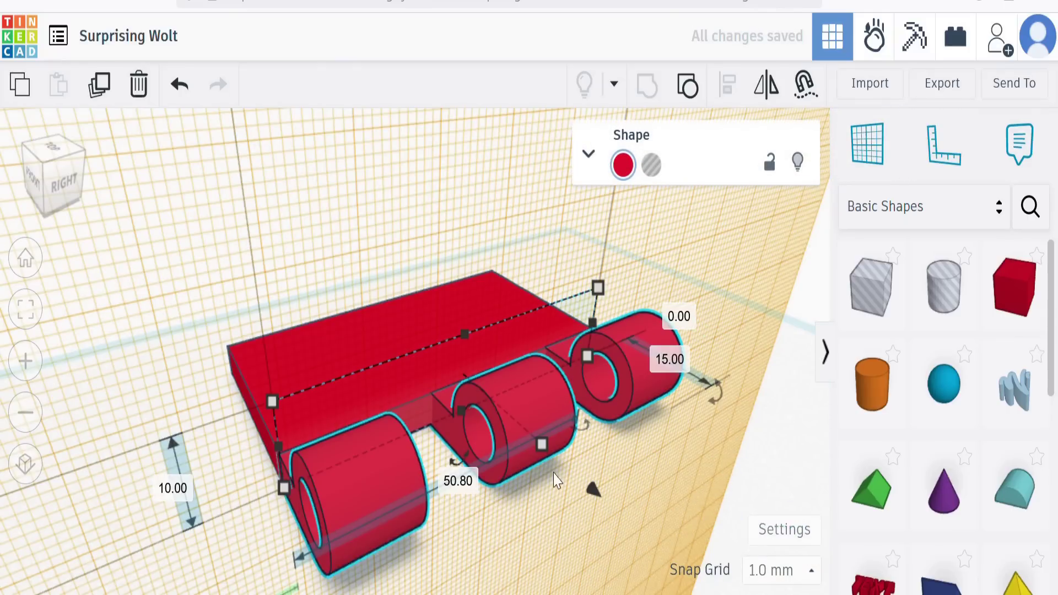
pyautogui.moveTo(607, 520); pyautogui.dragTo(668, 541, button='right')
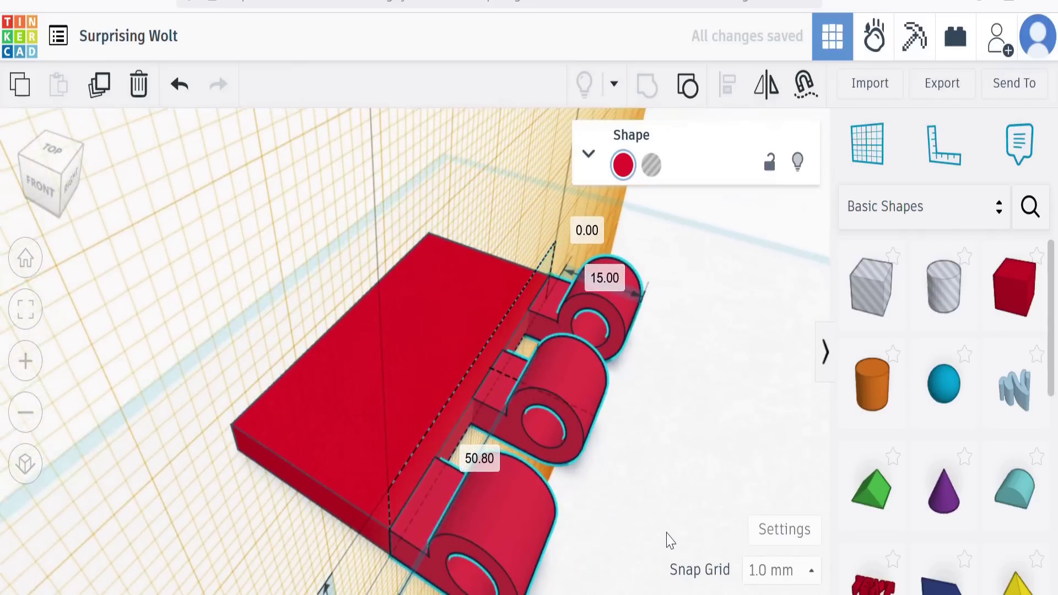
# Step: Restore the default horizontal workplane
pyautogui.click(876, 142)
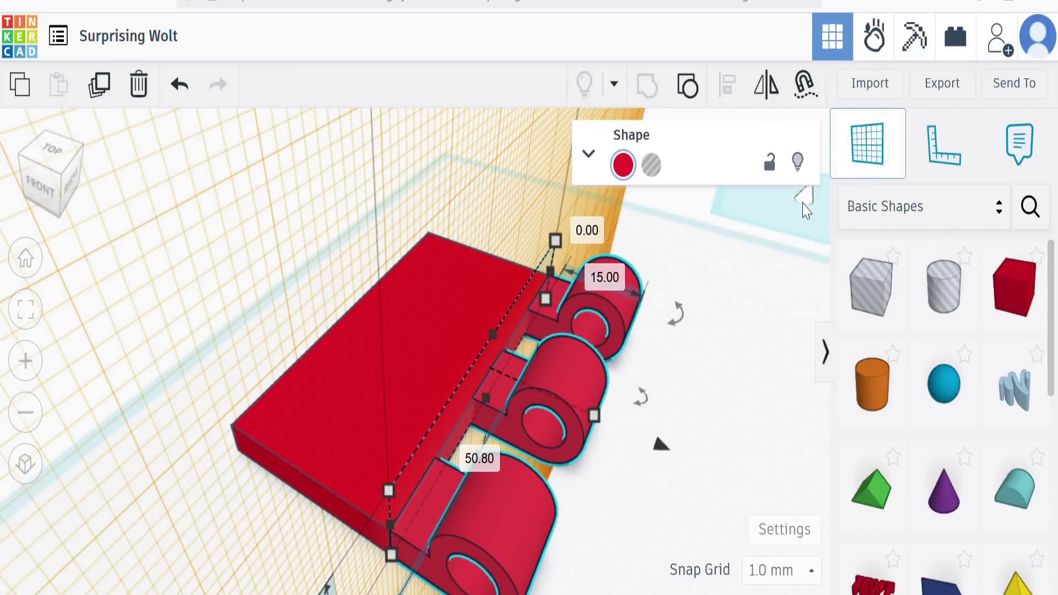
pyautogui.click(798, 219)
pyautogui.moveTo(602, 508); pyautogui.dragTo(561, 500, button='right')
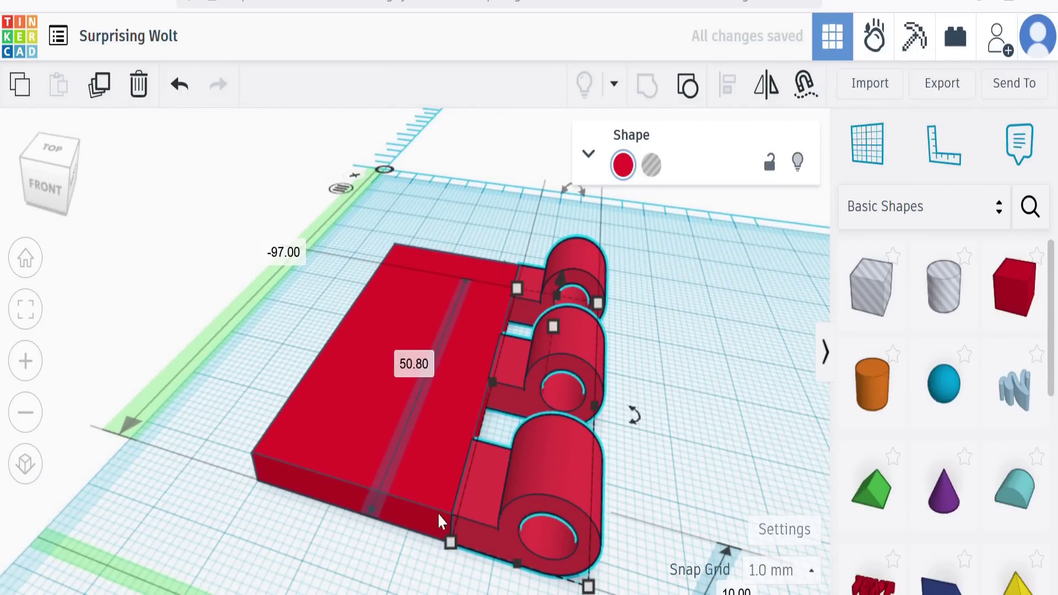
# Step: Align the plate and the three-knuckle group at their back edges
pyautogui.moveTo(637, 367); pyautogui.dragTo(489, 210, button='right')
pyautogui.click(464, 193)
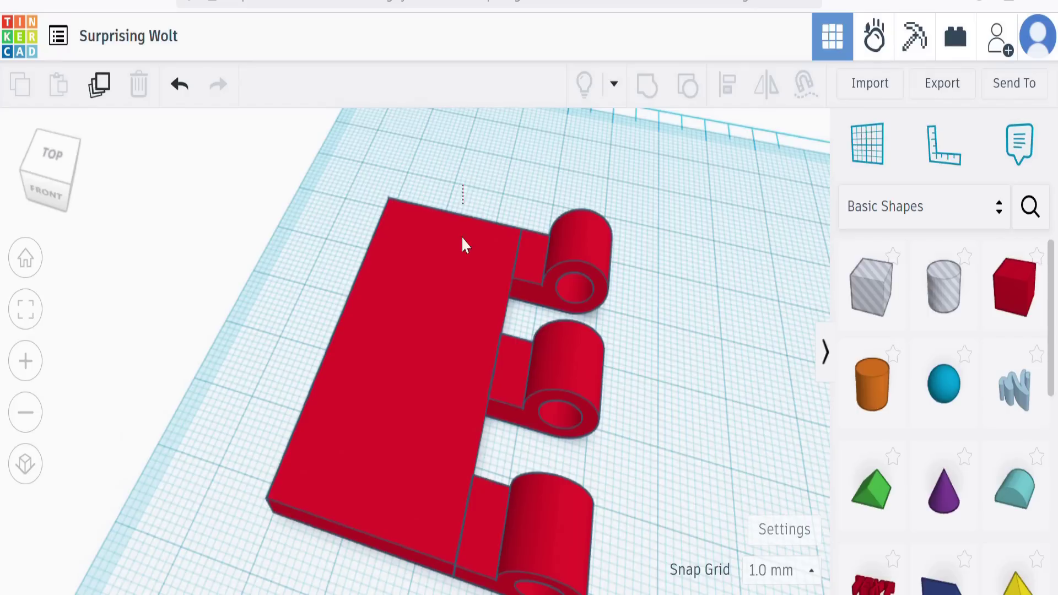
pyautogui.moveTo(461, 187); pyautogui.dragTo(539, 287)
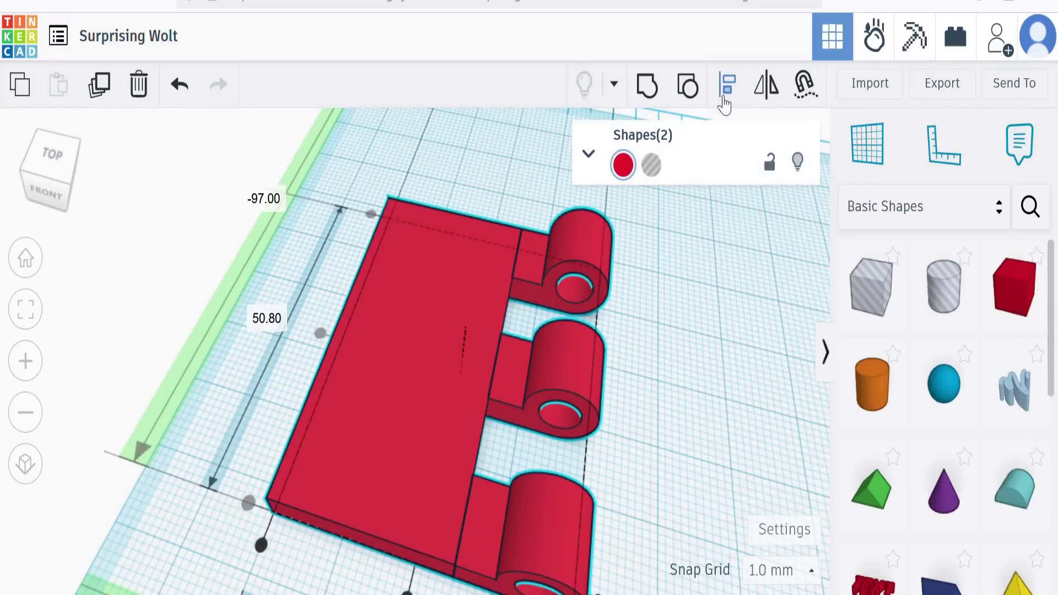
pyautogui.click(372, 215)
# Step: Try grouping the plate and the three attached knuckles into one shape
pyautogui.moveTo(512, 189); pyautogui.dragTo(569, 568)
pyautogui.click(651, 87)
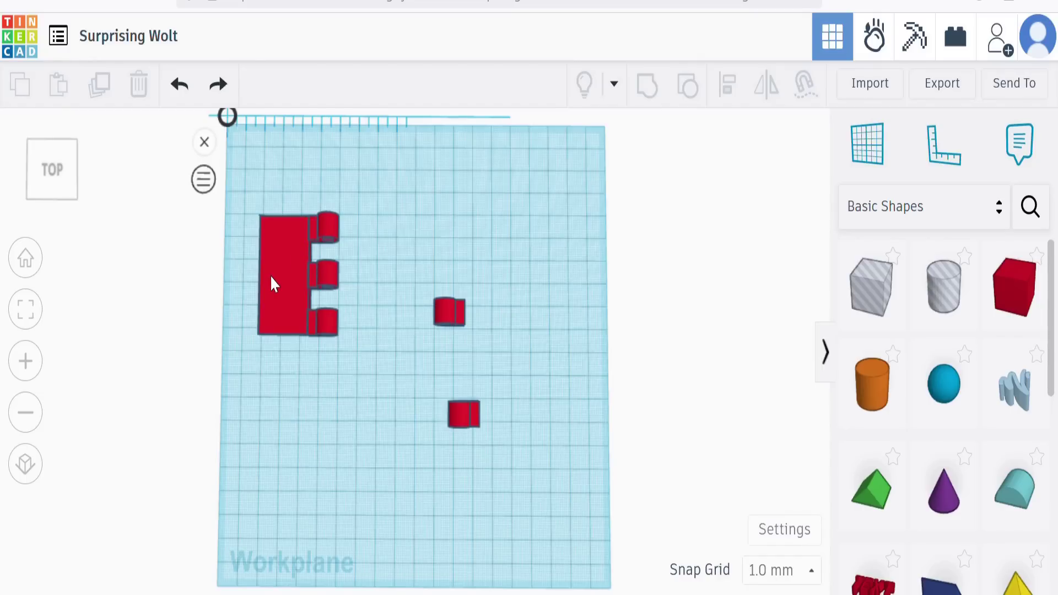
# Step: Duplicate the plate without its knuckles and place the copy beside the two loose knuckles, on the side away from the original
pyautogui.click(272, 284)
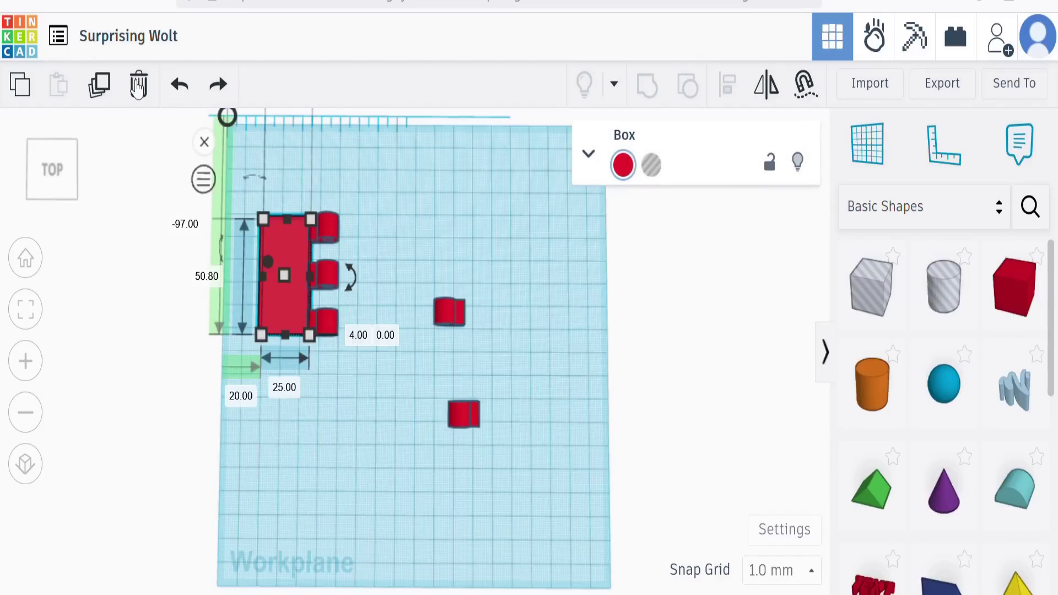
pyautogui.click(99, 84)
pyautogui.moveTo(290, 255); pyautogui.dragTo(522, 248)
pyautogui.click(573, 395)
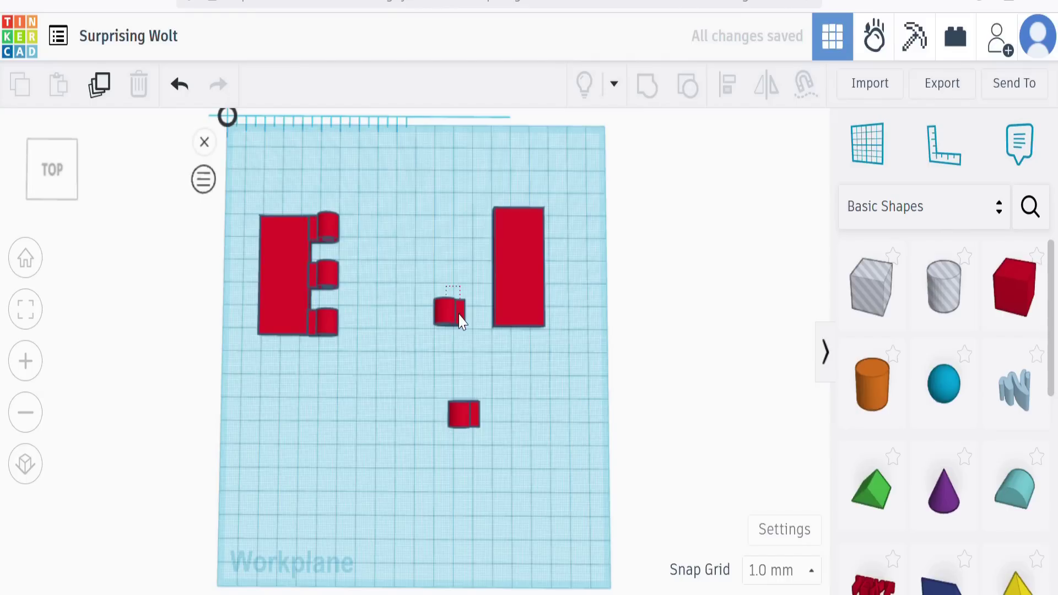
# Step: Align the nearer-to-the-back loose knuckle with the second plate's back edge
pyautogui.moveTo(501, 334); pyautogui.dragTo(458, 286)
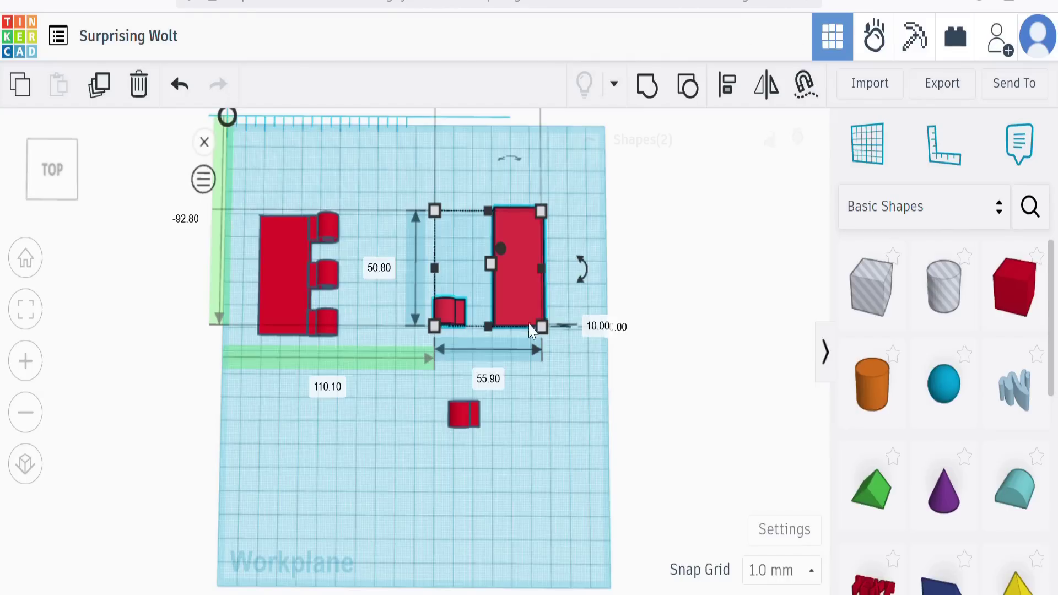
pyautogui.click(728, 84)
pyautogui.click(471, 213)
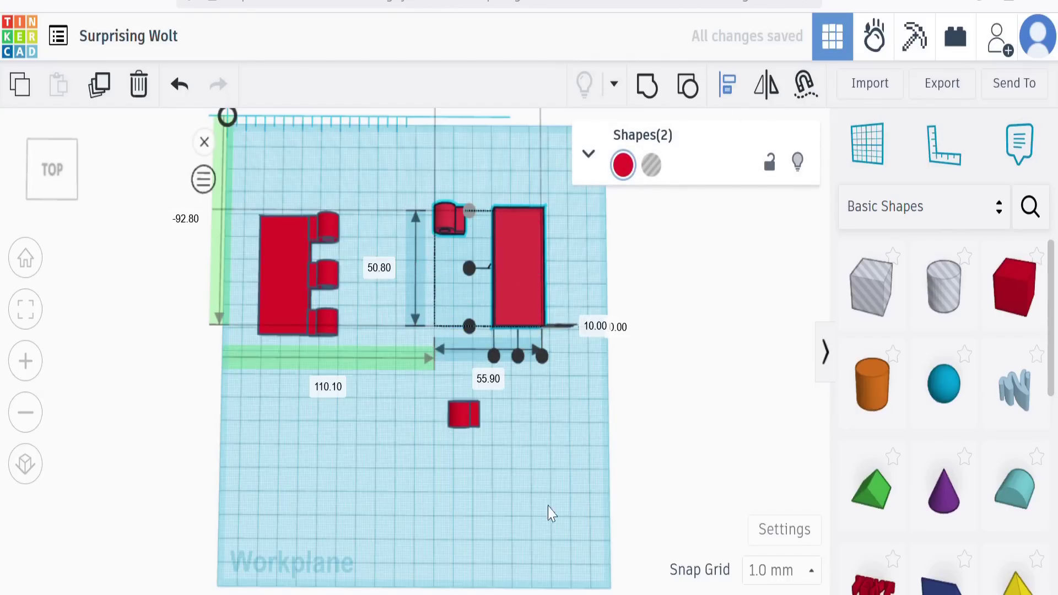
pyautogui.click(437, 453)
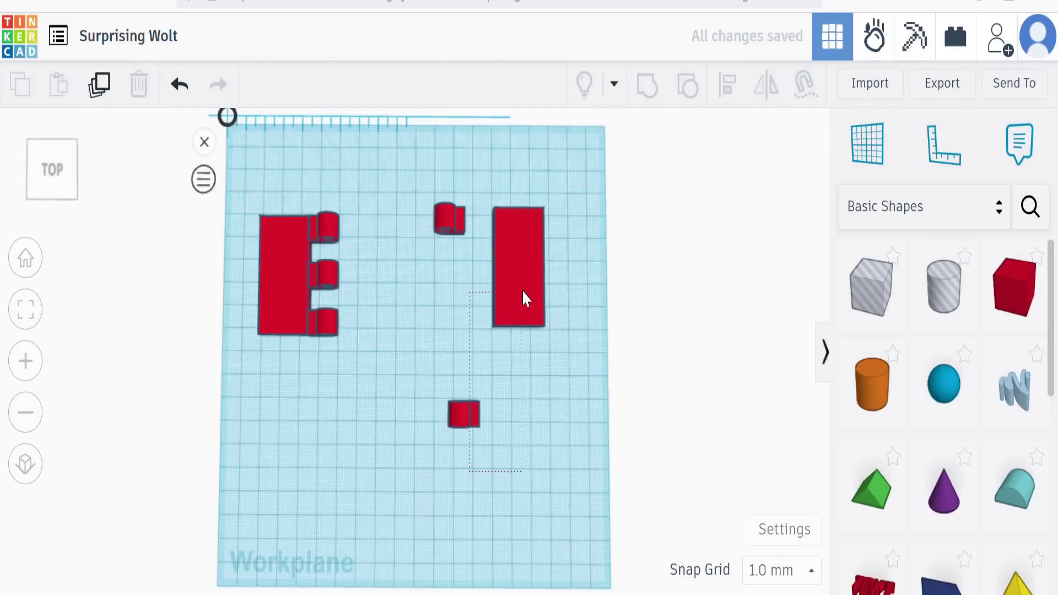
# Step: Align the remaining loose knuckle with the second plate's front edge
pyautogui.moveTo(523, 297); pyautogui.dragTo(521, 298)
pyautogui.press('l')
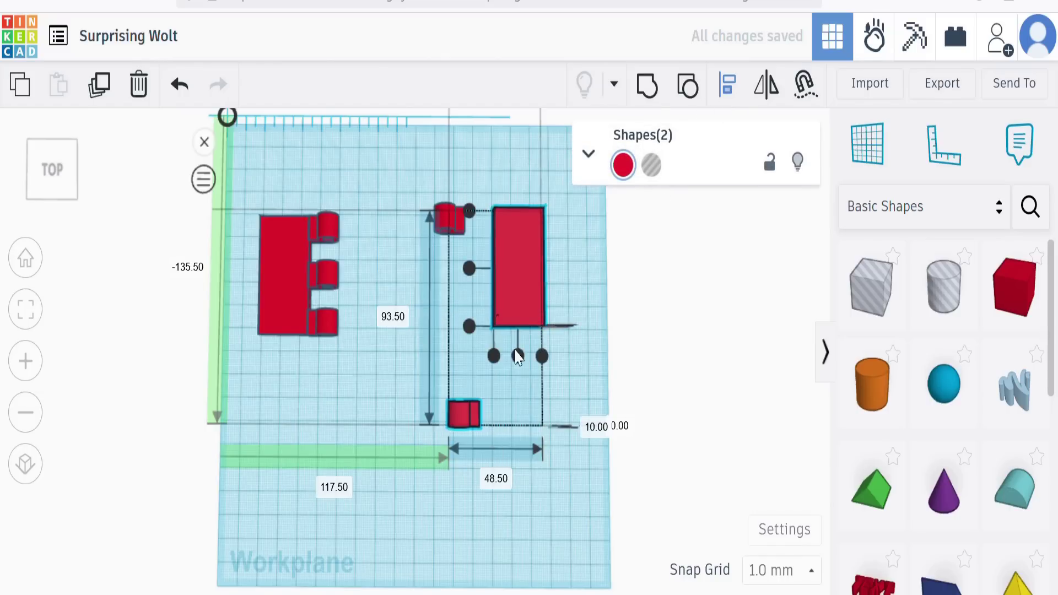
pyautogui.click(469, 326)
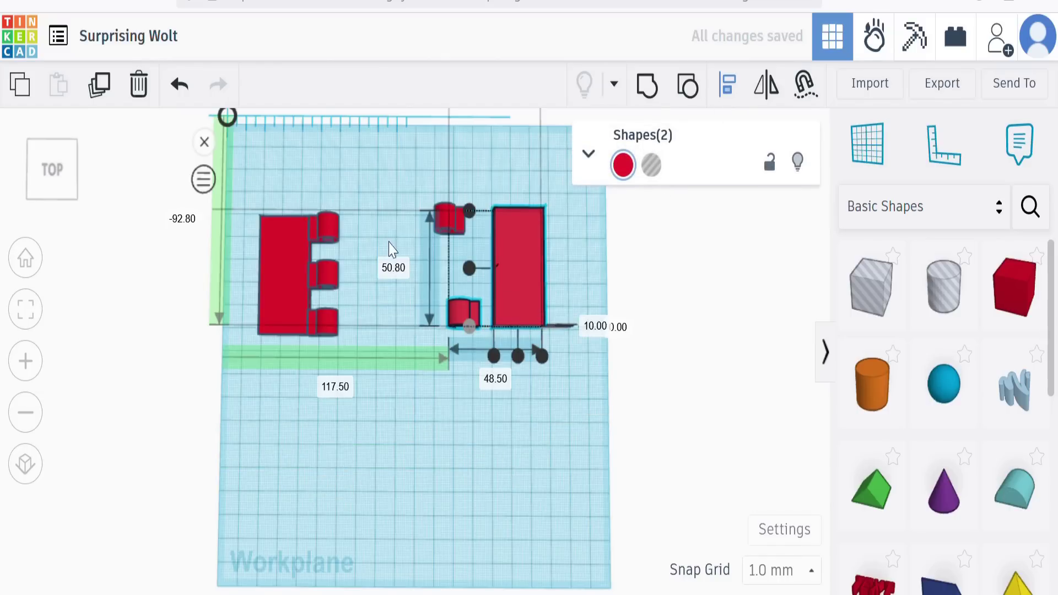
pyautogui.moveTo(422, 163); pyautogui.dragTo(482, 370)
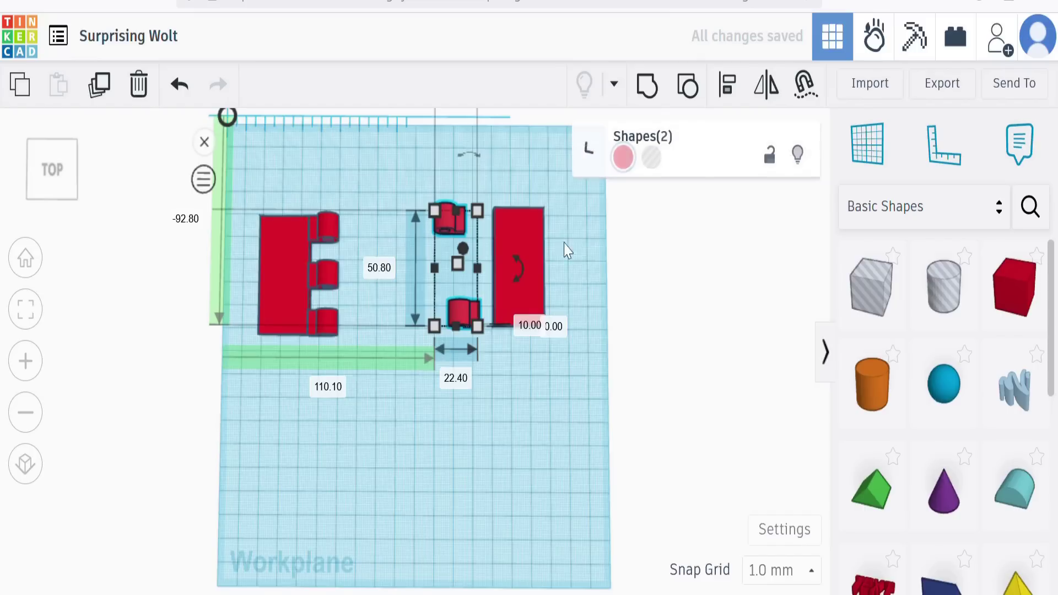
pyautogui.click(732, 89)
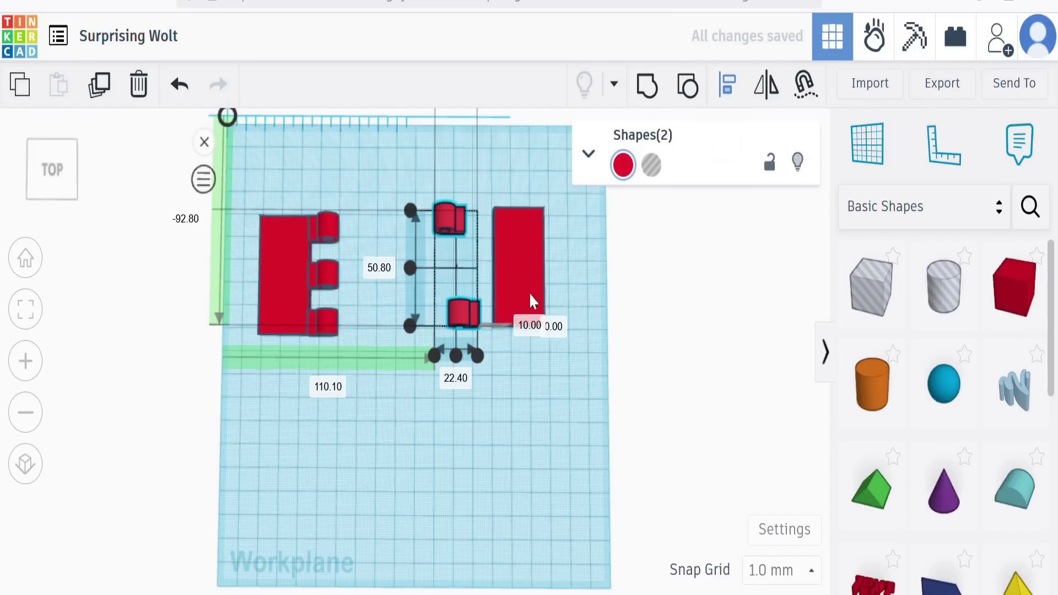
pyautogui.click(410, 325)
pyautogui.click(499, 474)
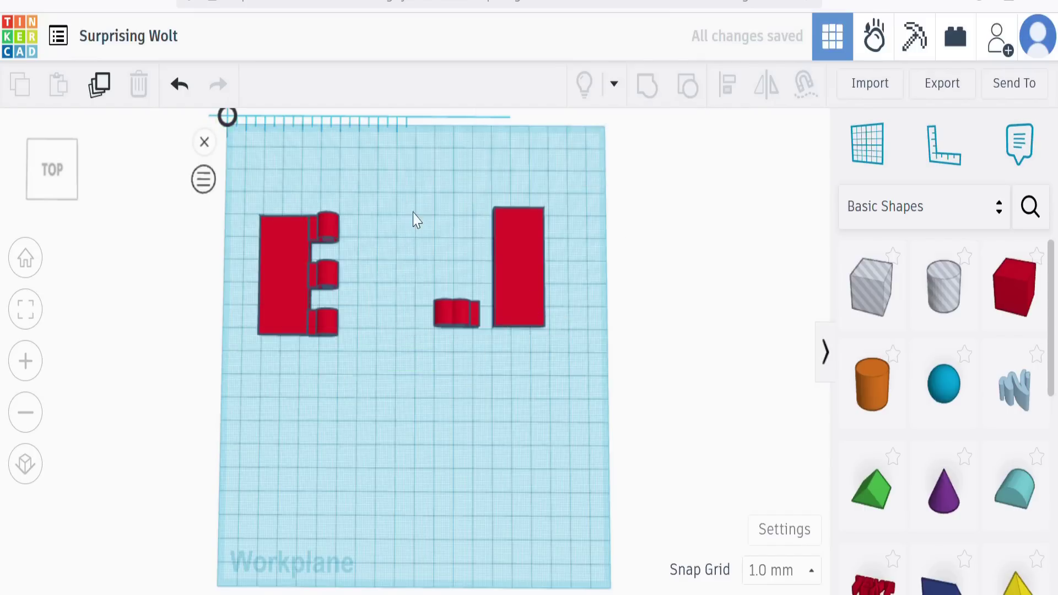
pyautogui.click(179, 85)
# Step: Align the two loose knuckles into one straight column, matching the back knuckle's sideways position
pyautogui.moveTo(402, 163); pyautogui.dragTo(466, 356)
pyautogui.press('l')
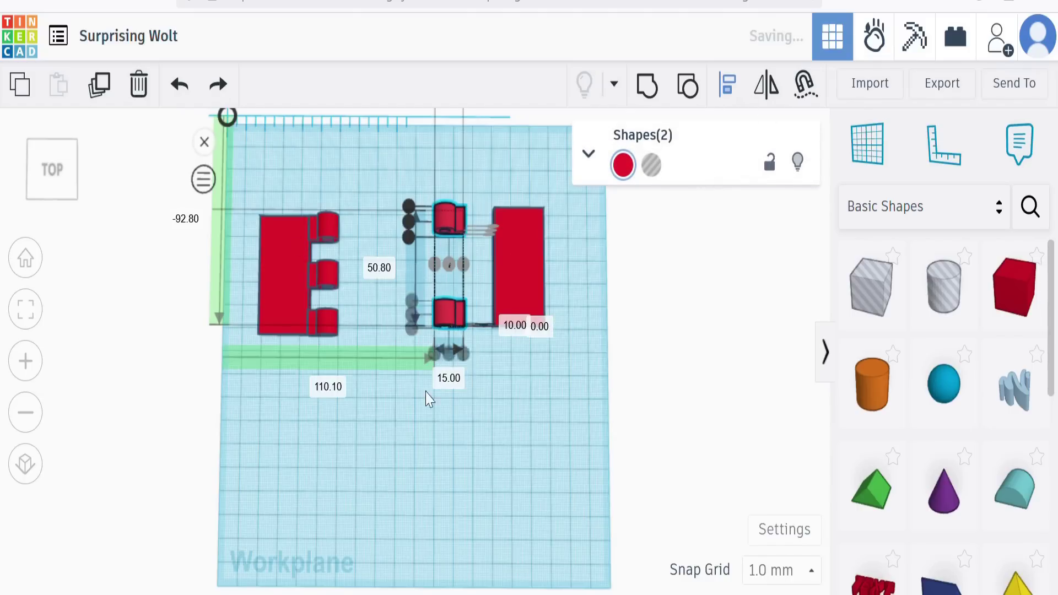
pyautogui.click(465, 465)
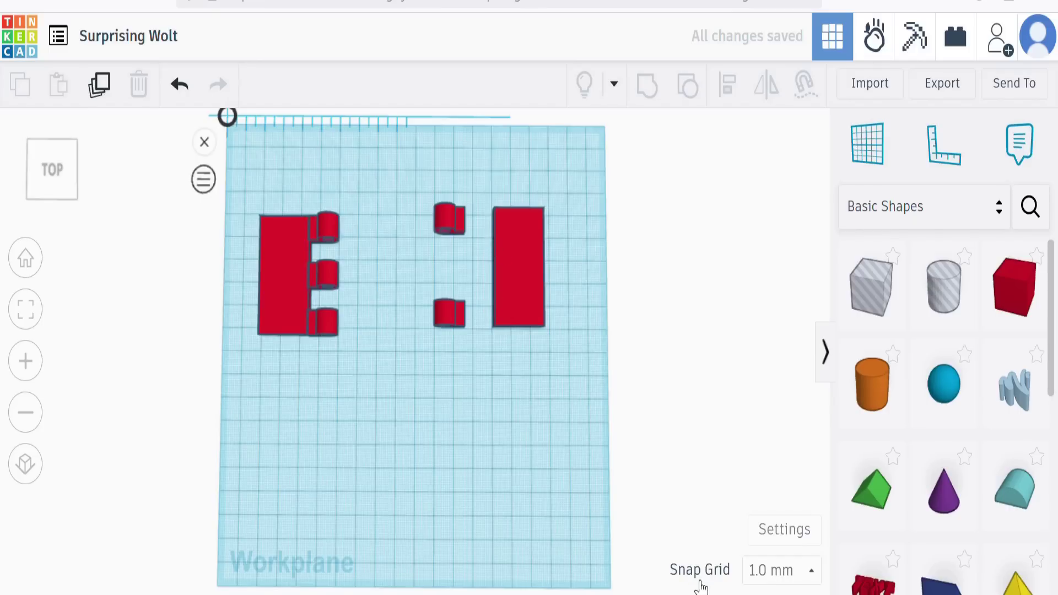
# Step: Move the back loose knuckle 10 mm towards the front
pyautogui.click(445, 214)
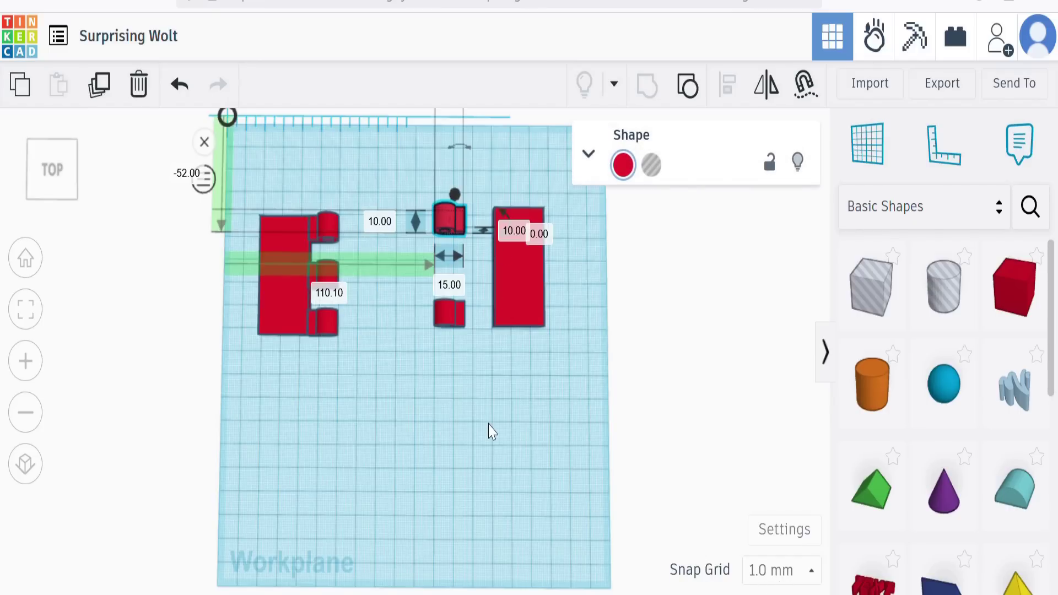
pyautogui.press('Down')
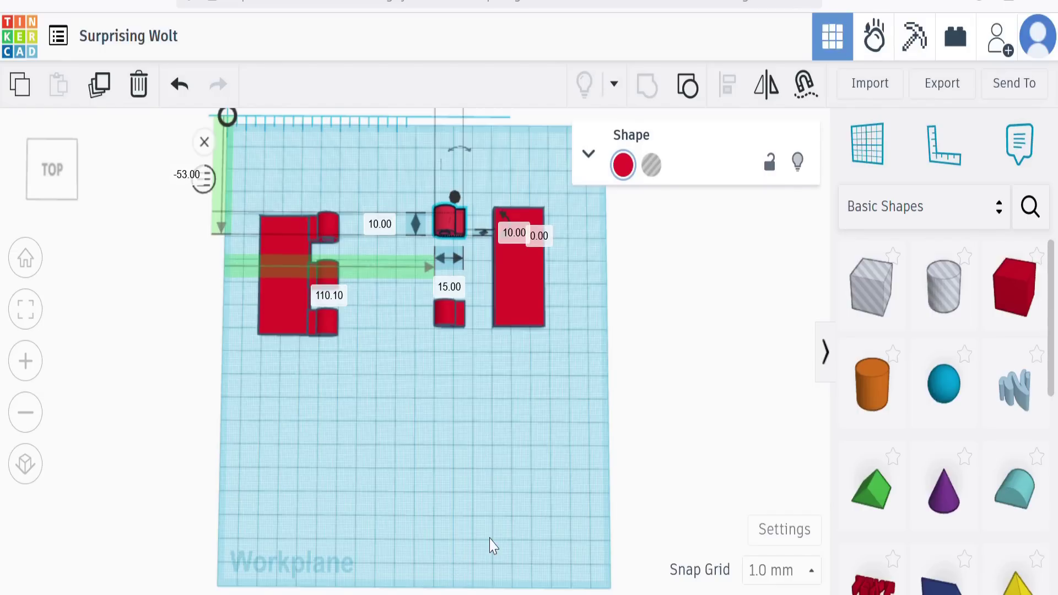
pyautogui.press('Down')
pyautogui.press('Down')
pyautogui.press('Down')
pyautogui.press('Down')
pyautogui.press('Down')
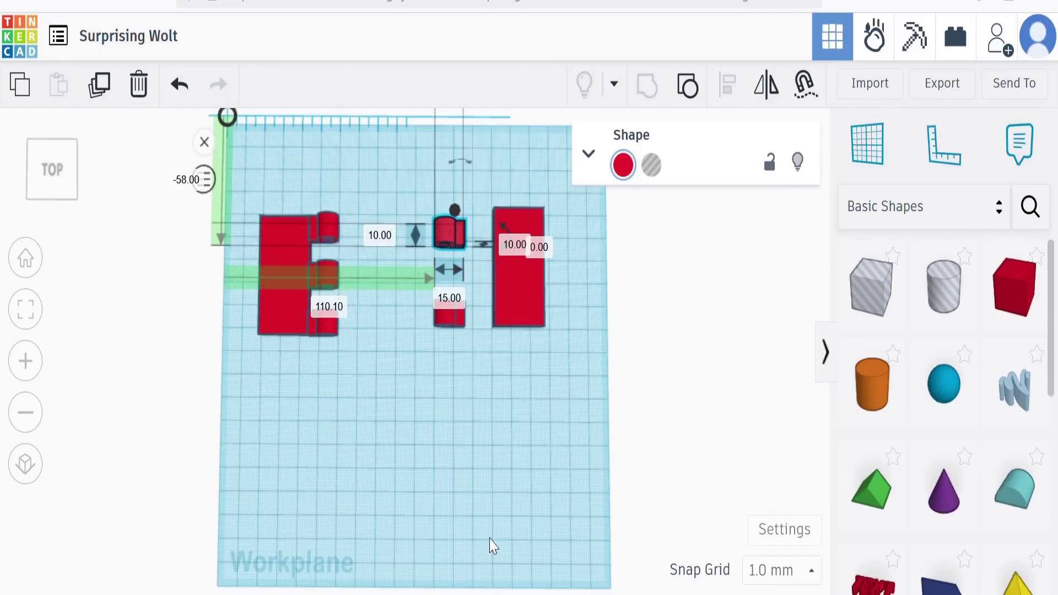
pyautogui.press('Down')
pyautogui.press('Down')
pyautogui.press('Down')
pyautogui.press('Down')
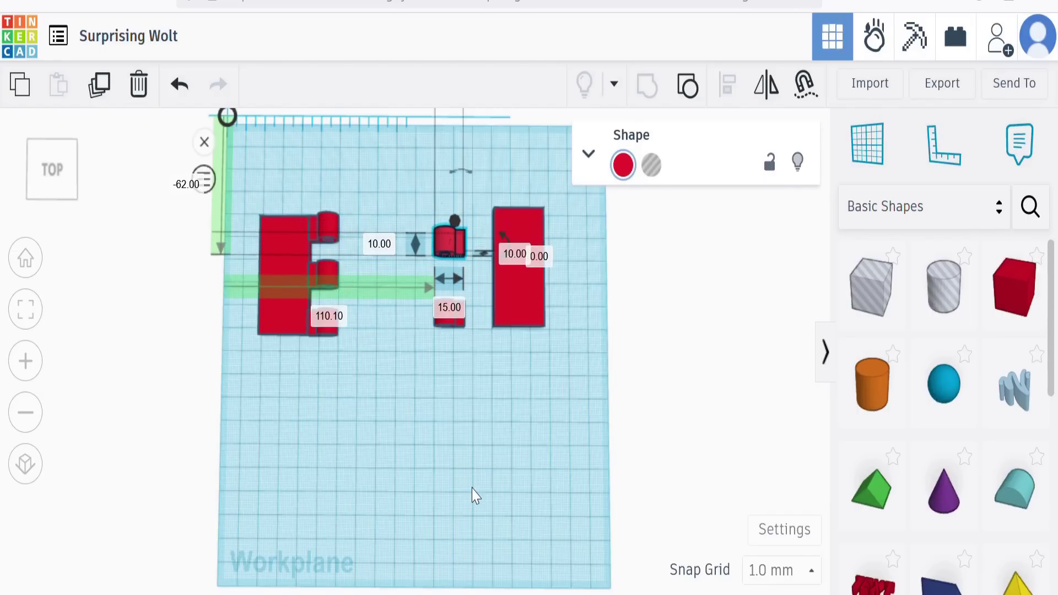
pyautogui.click(475, 494)
# Step: Set the snap grid to 0.1 mm and move the back loose knuckle another 0.1 mm towards the front
pyautogui.click(446, 238)
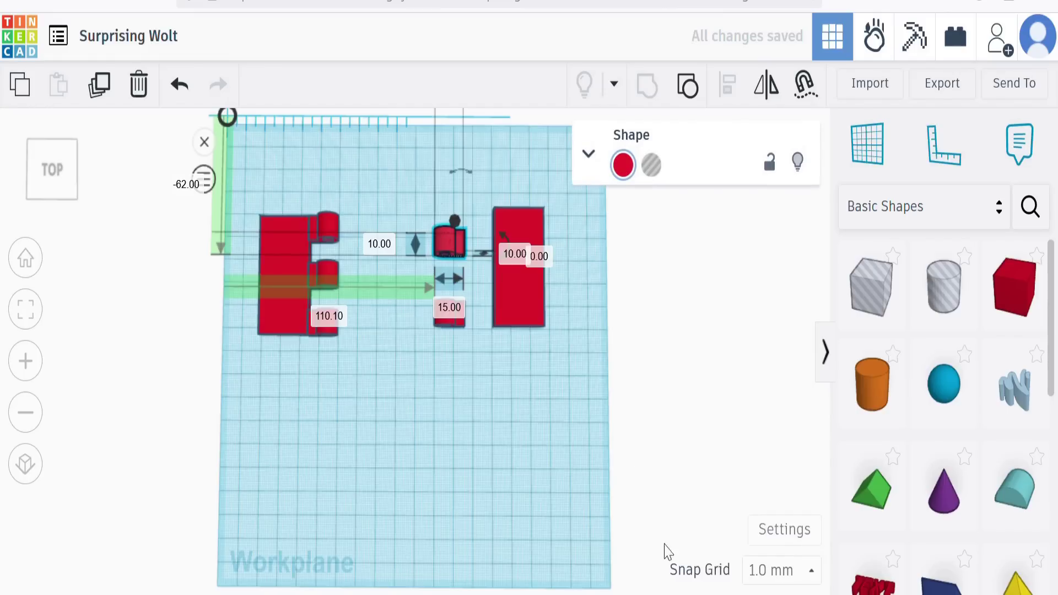
pyautogui.click(776, 572)
pyautogui.click(783, 330)
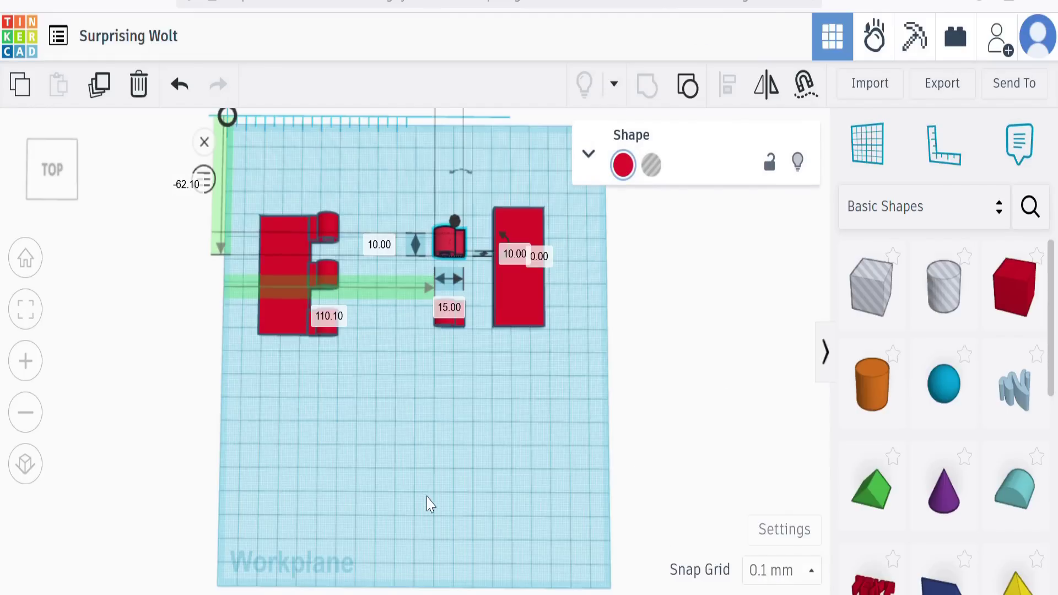
pyautogui.click(422, 383)
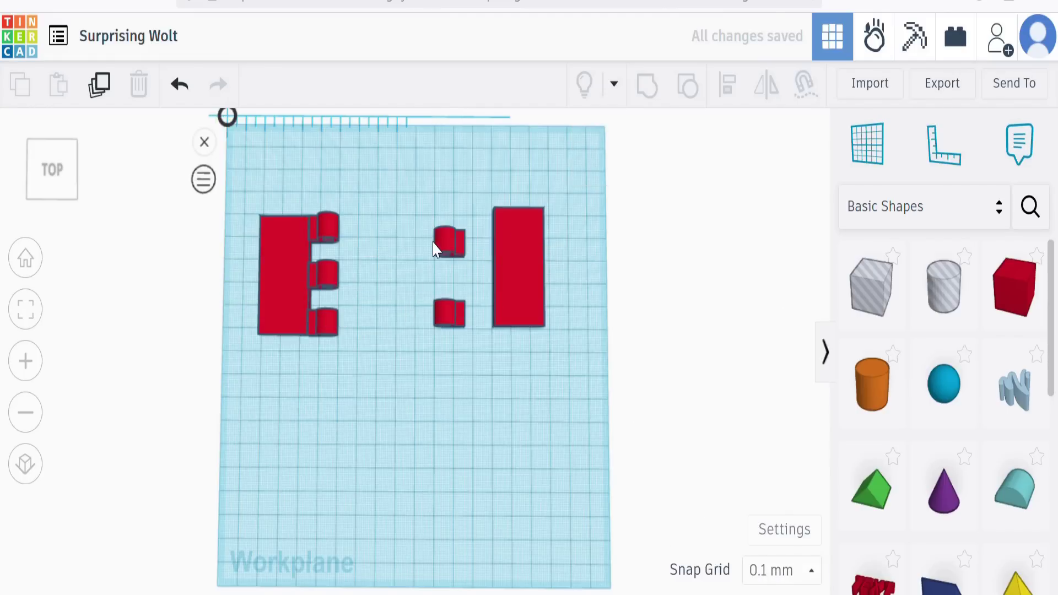
pyautogui.click(447, 246)
pyautogui.click(496, 453)
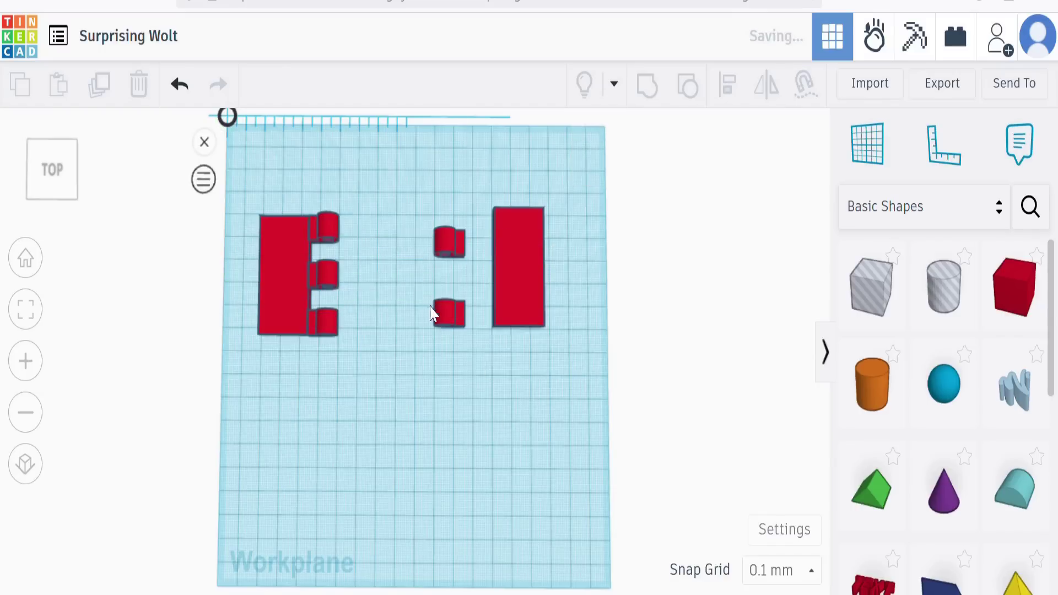
# Step: Set the snap grid to 1.0 mm and move the front loose knuckle 9 mm towards the back
pyautogui.click(453, 320)
pyautogui.click(779, 570)
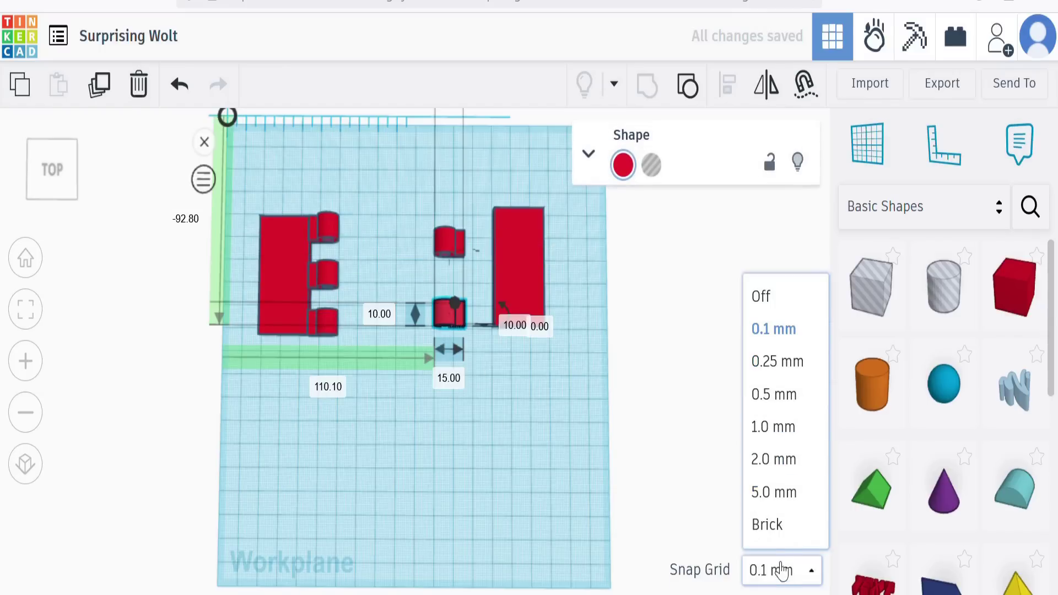
pyautogui.click(796, 433)
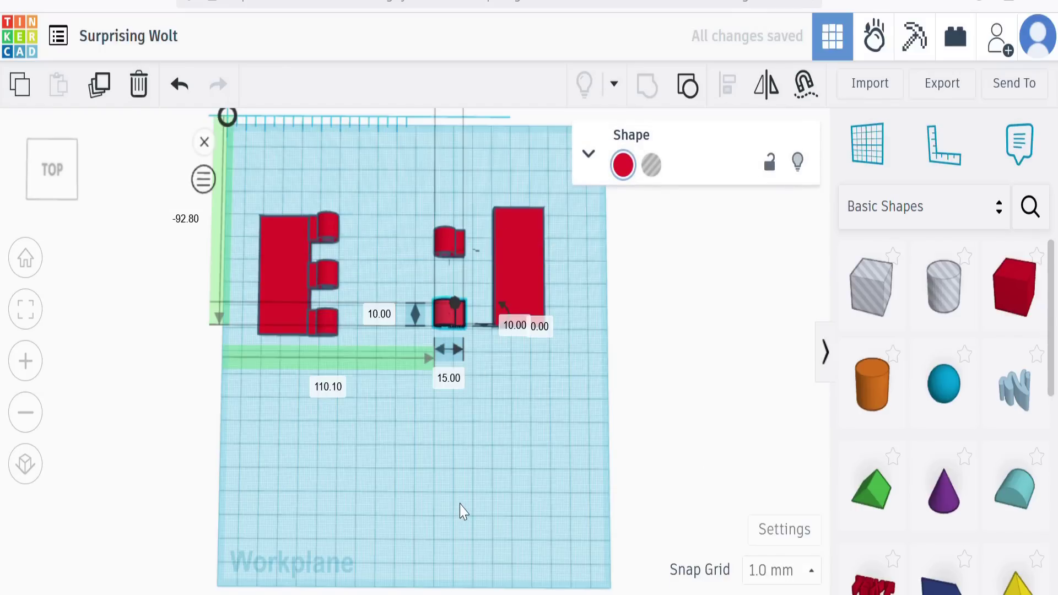
pyautogui.press('Up')
pyautogui.press('Up')
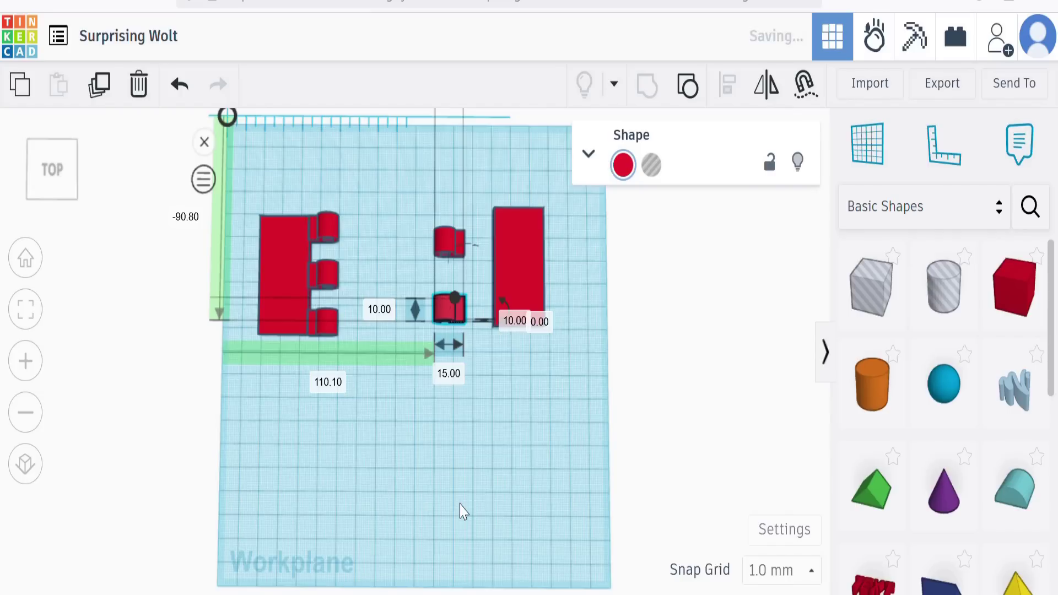
pyautogui.press('Up')
pyautogui.press('Up')
pyautogui.press('Up')
pyautogui.press('Up')
pyautogui.press('Up')
pyautogui.press('Up')
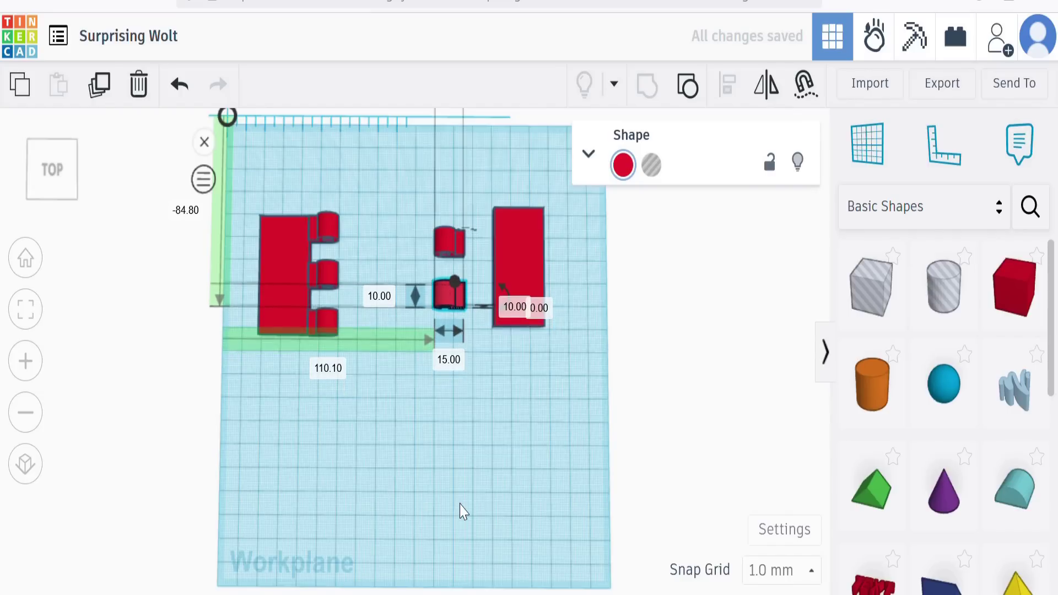
pyautogui.press('Up')
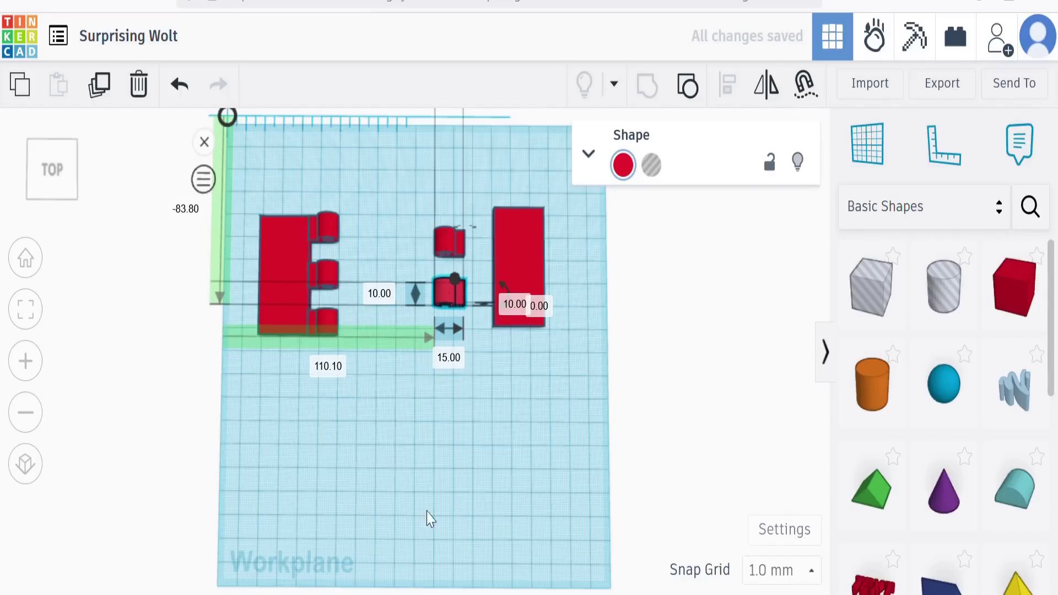
# Step: Set the snap grid to 0.1 mm and move the front loose knuckle another 0.1 mm towards the back
pyautogui.click(495, 506)
pyautogui.click(764, 572)
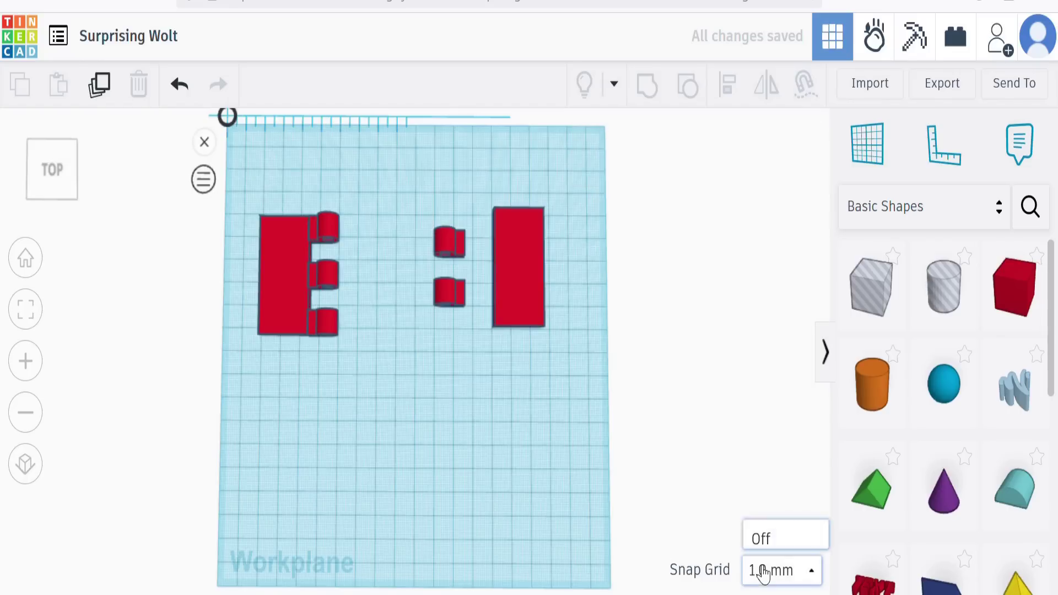
pyautogui.click(784, 330)
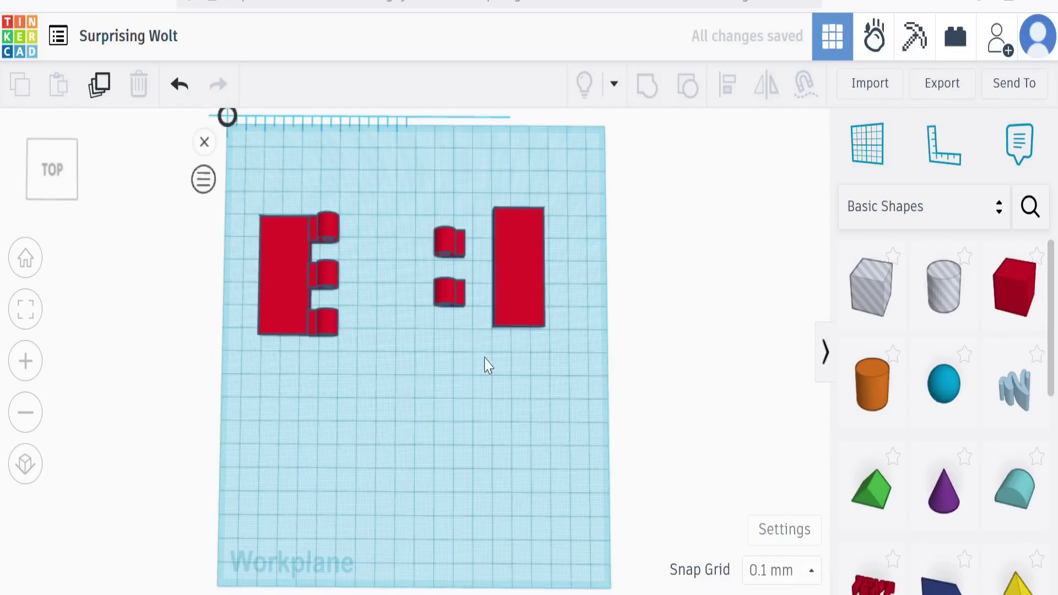
pyautogui.click(438, 286)
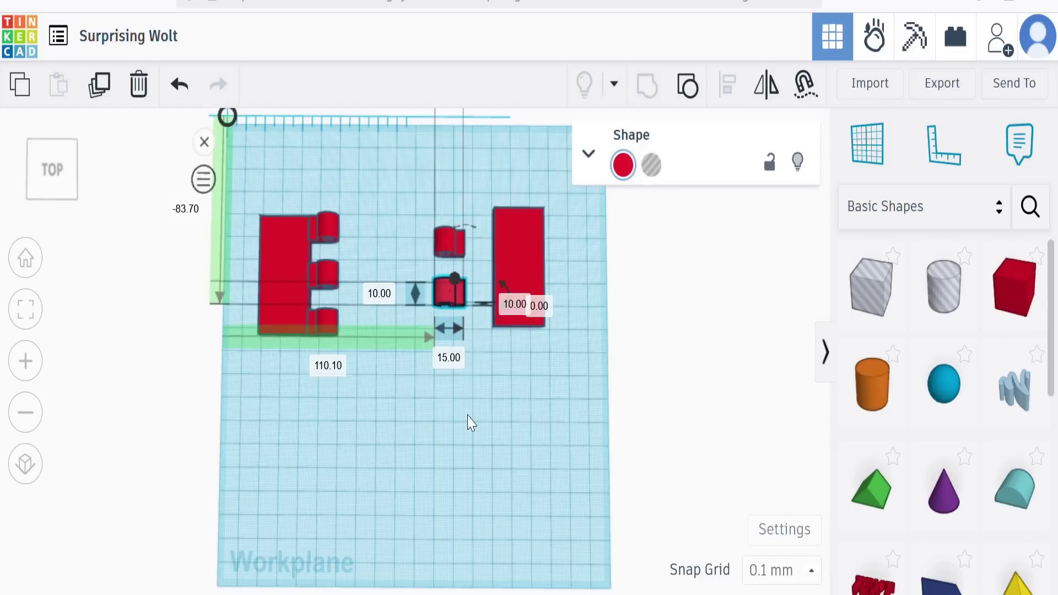
pyautogui.click(458, 474)
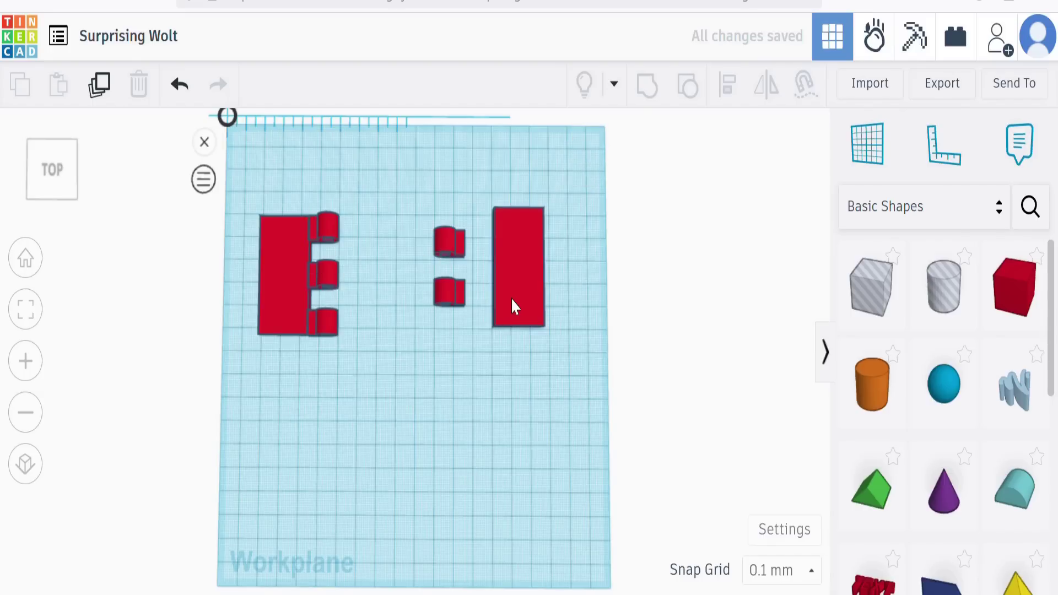
pyautogui.moveTo(416, 201); pyautogui.dragTo(472, 317)
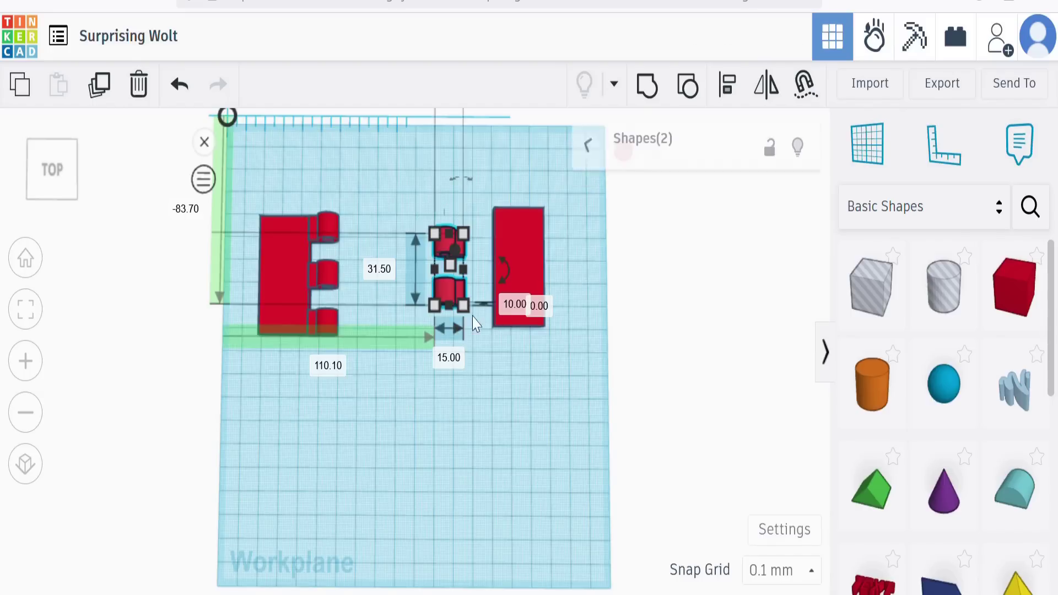
pyautogui.click(727, 84)
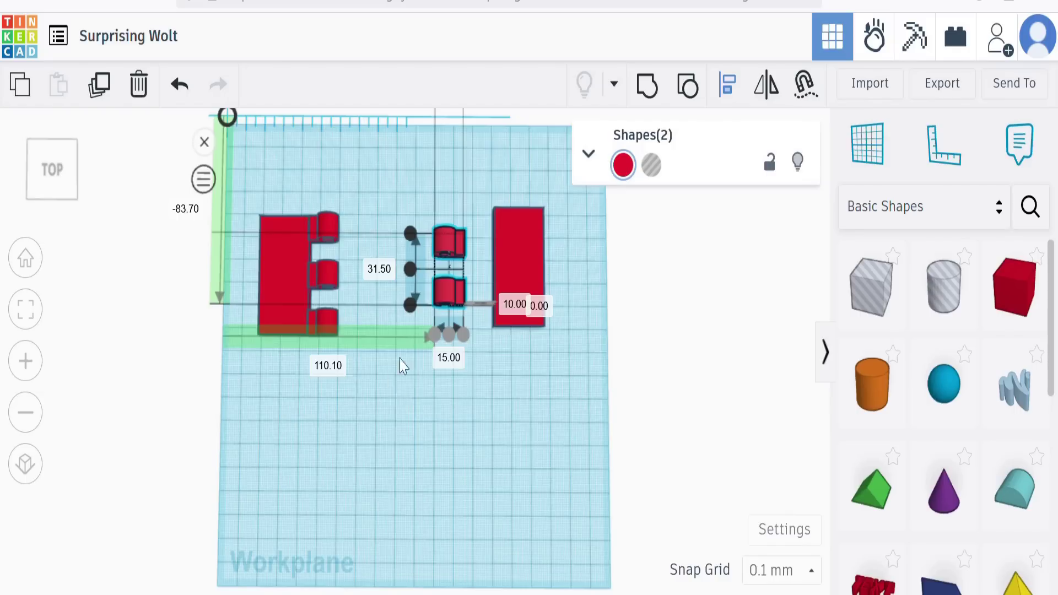
pyautogui.click(477, 449)
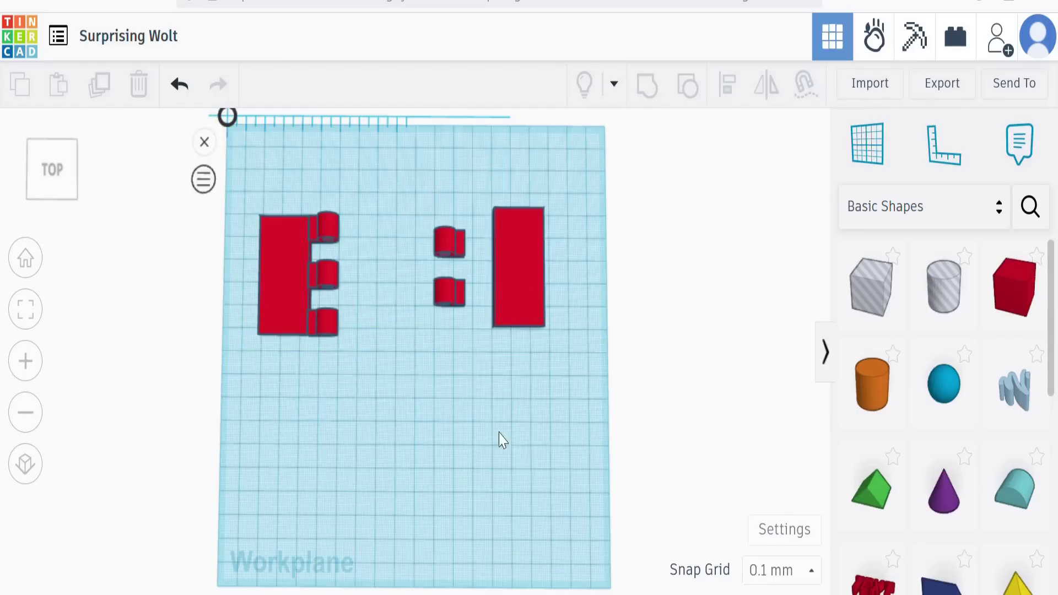
# Step: Place a temporary workplane on the second plate's long side face that faces the two loose knuckles
pyautogui.moveTo(499, 437); pyautogui.dragTo(468, 238, button='right')
pyautogui.click(451, 237)
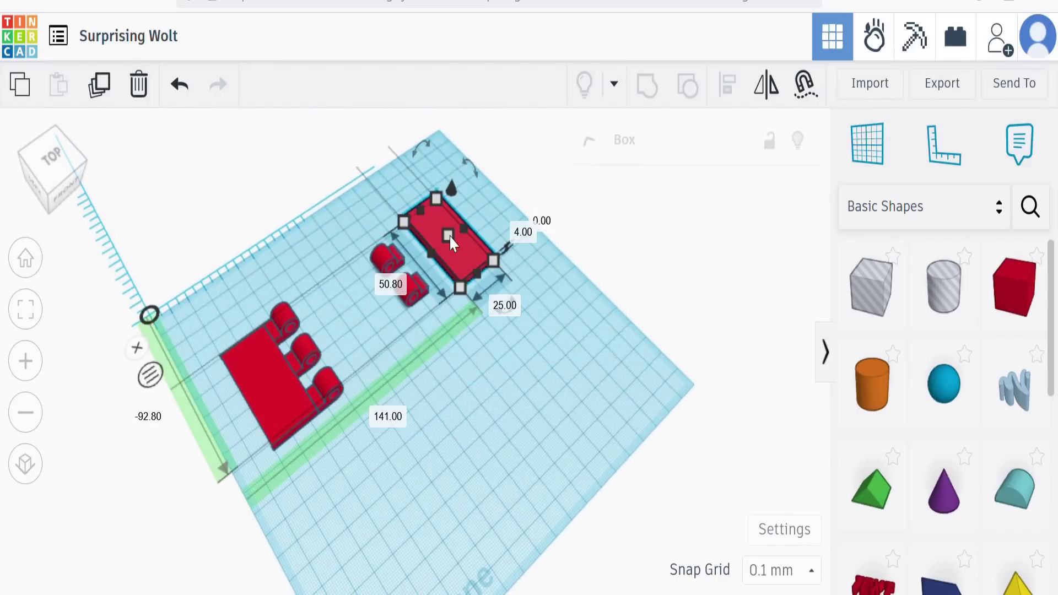
pyautogui.click(28, 309)
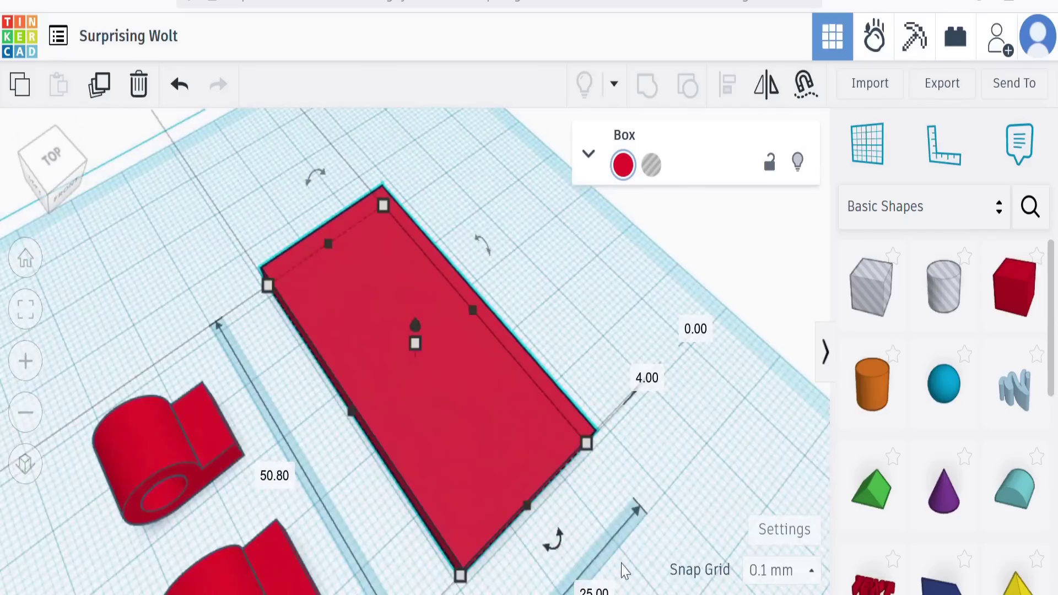
pyautogui.click(631, 409)
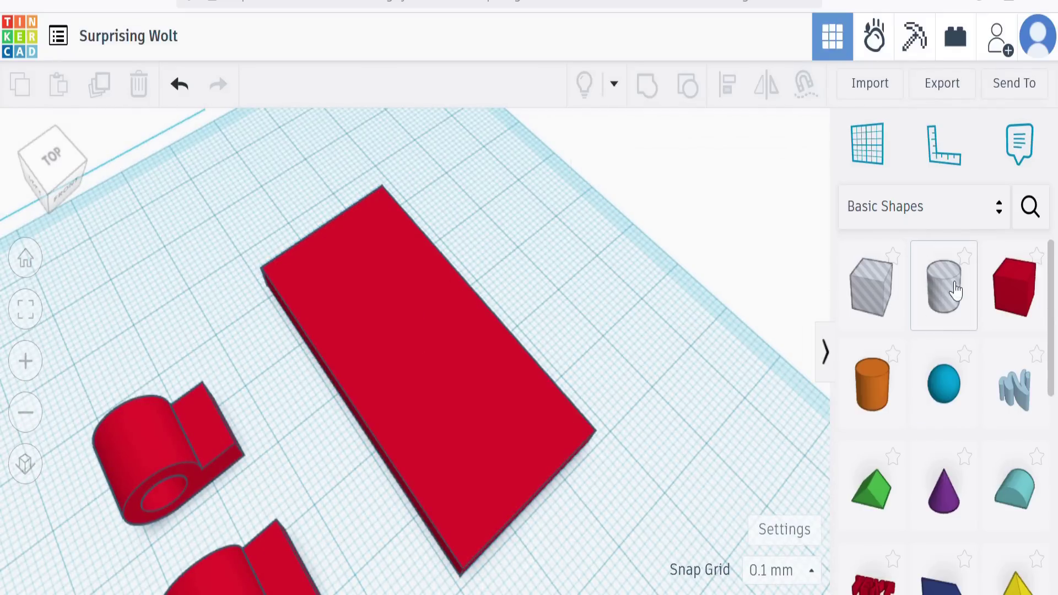
pyautogui.click(868, 144)
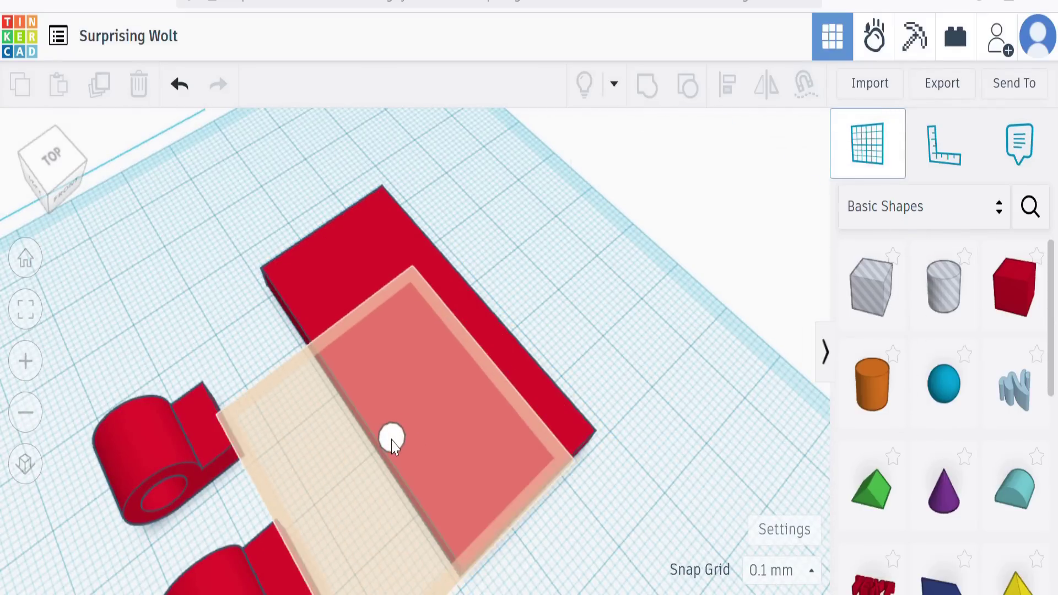
pyautogui.click(374, 455)
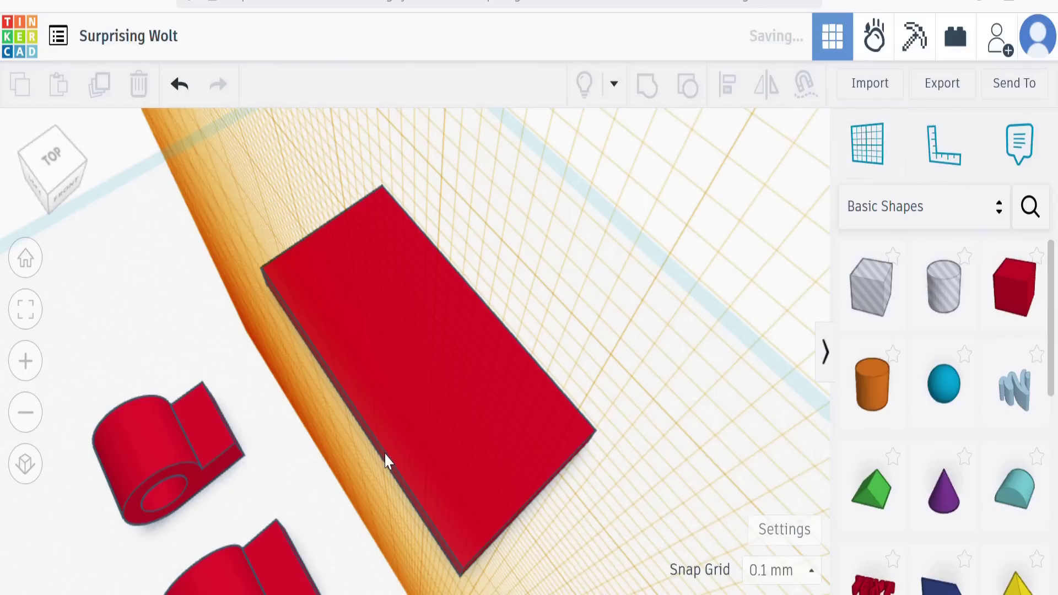
# Step: Group the two loose knuckles and seat them flush against the second plate's long side face
pyautogui.scroll(-3, 610, 488)
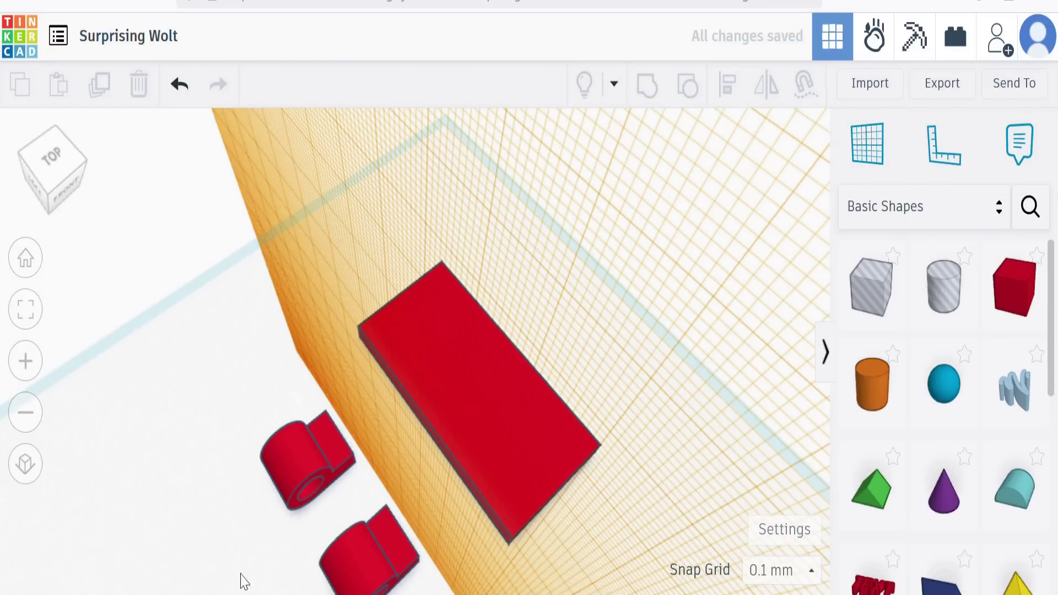
pyautogui.moveTo(254, 438); pyautogui.dragTo(377, 578)
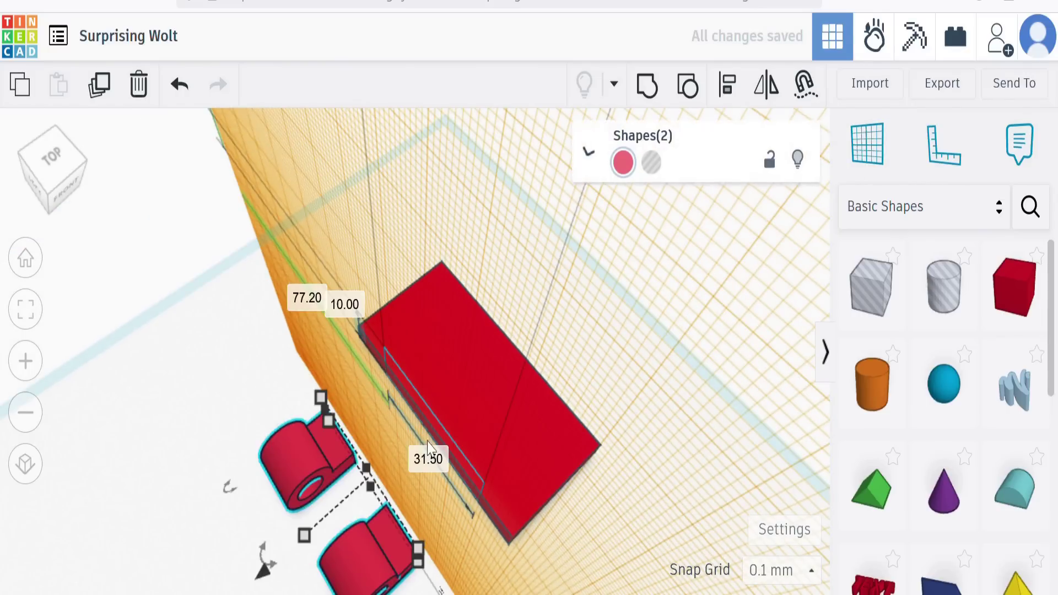
pyautogui.click(645, 77)
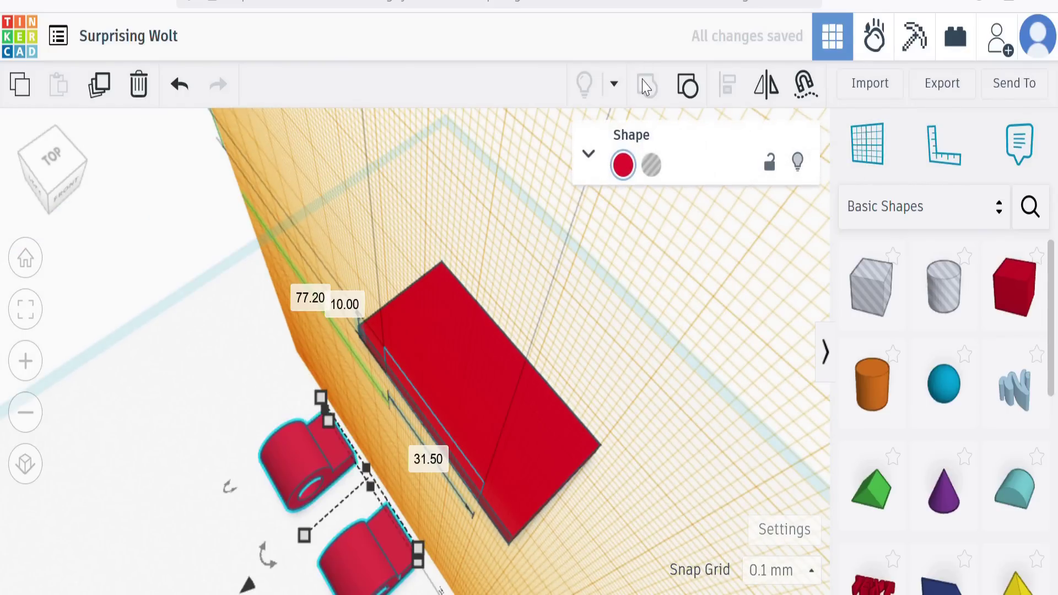
pyautogui.hotkey('shift', 'Up')
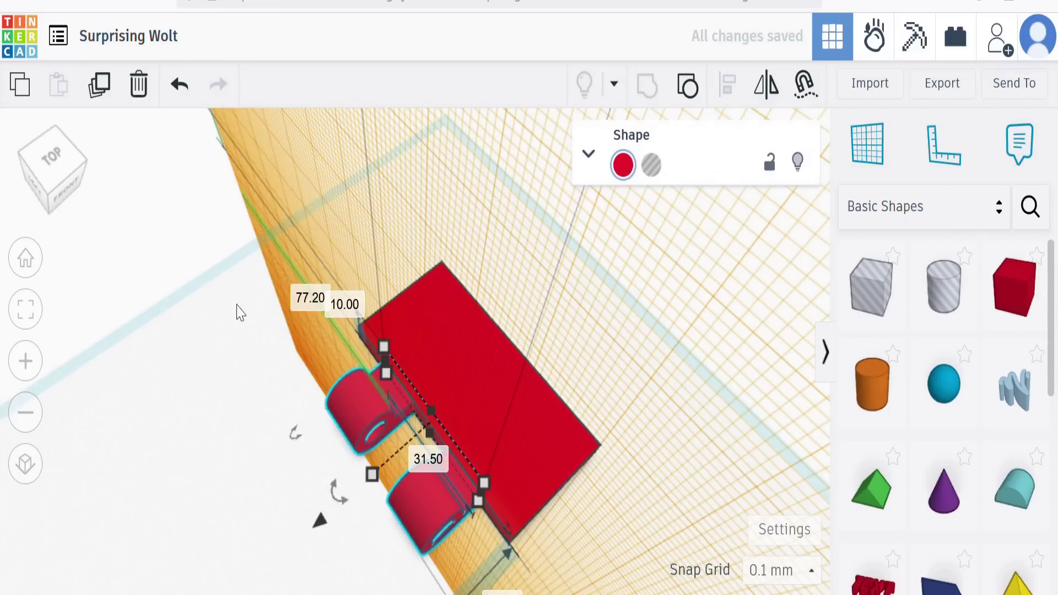
# Step: Return the workplane to the default base plane
pyautogui.click(247, 316)
pyautogui.click(868, 144)
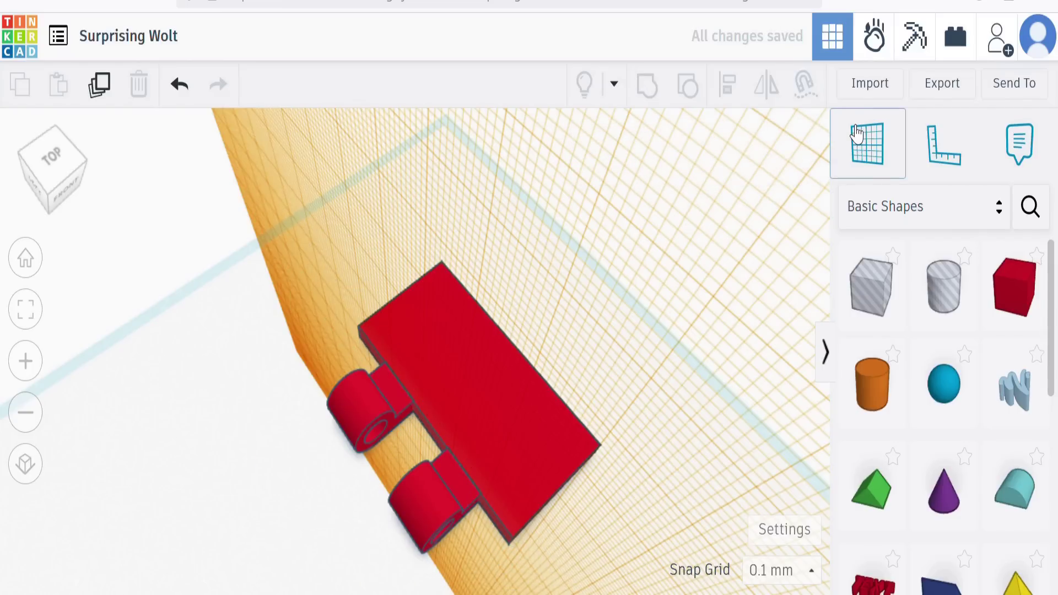
pyautogui.moveTo(132, 215); pyautogui.dragTo(406, 482, button='right')
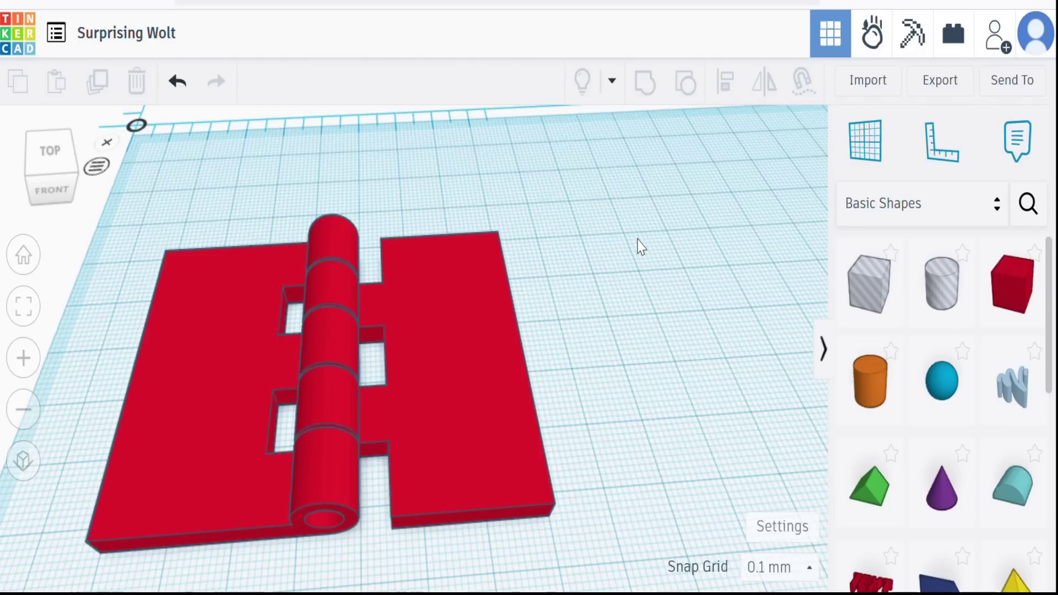
# Step: Add a solid cylinder beside the assembled hinge and set its sides to 64
pyautogui.moveTo(639, 246); pyautogui.dragTo(374, 438, button='right')
pyautogui.moveTo(614, 350); pyautogui.dragTo(626, 288, button='right')
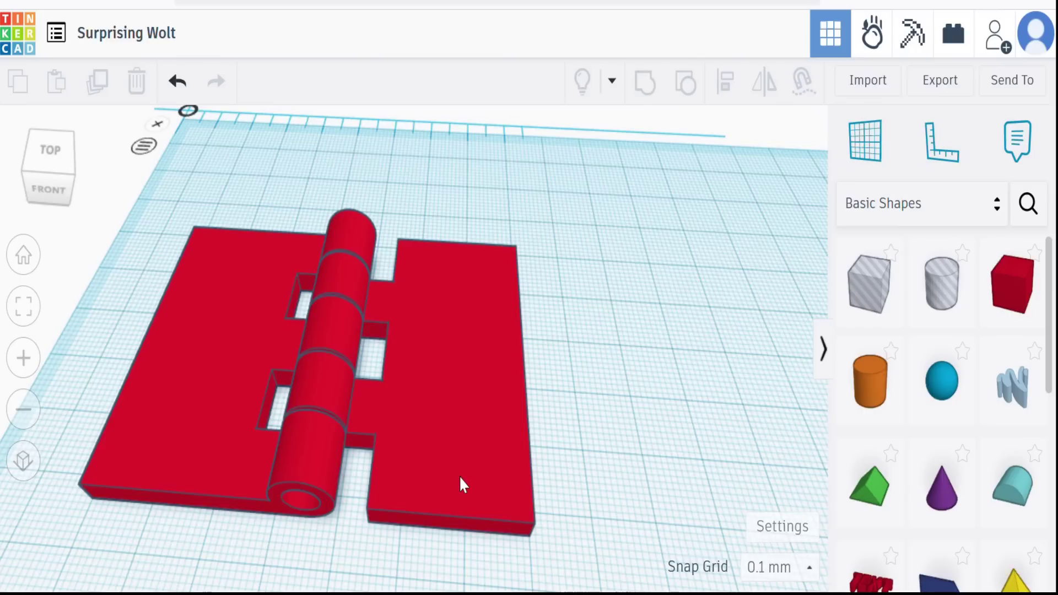
pyautogui.click(870, 386)
pyautogui.click(662, 386)
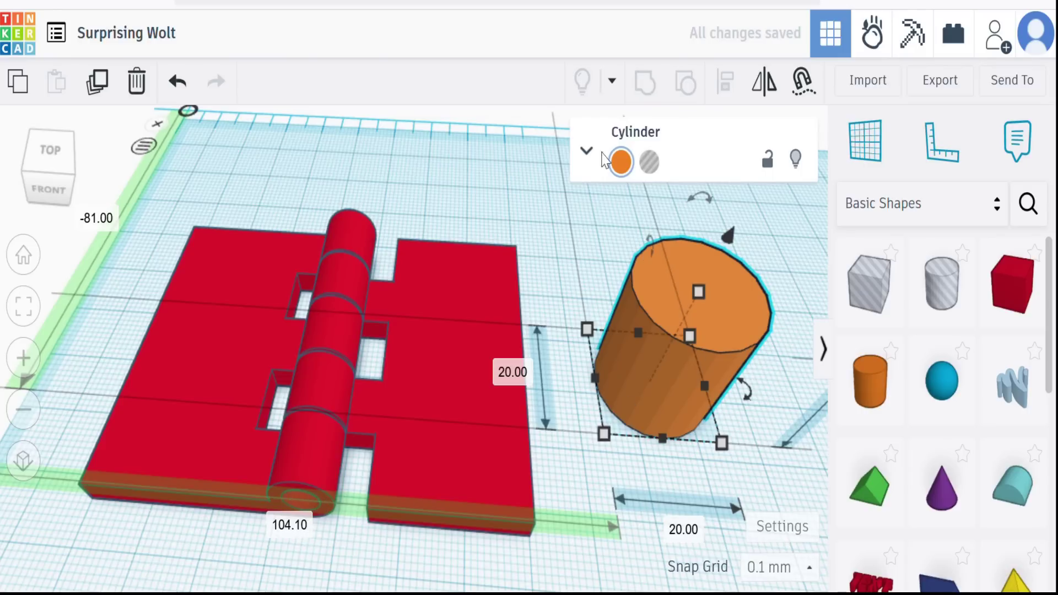
pyautogui.click(588, 154)
pyautogui.moveTo(668, 313); pyautogui.dragTo(739, 312)
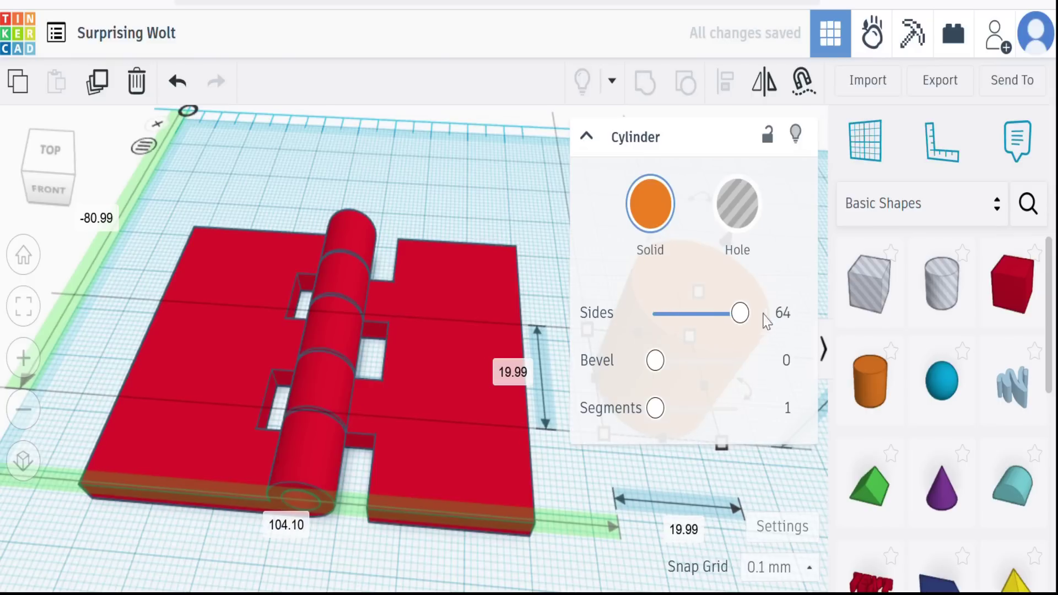
pyautogui.click(587, 136)
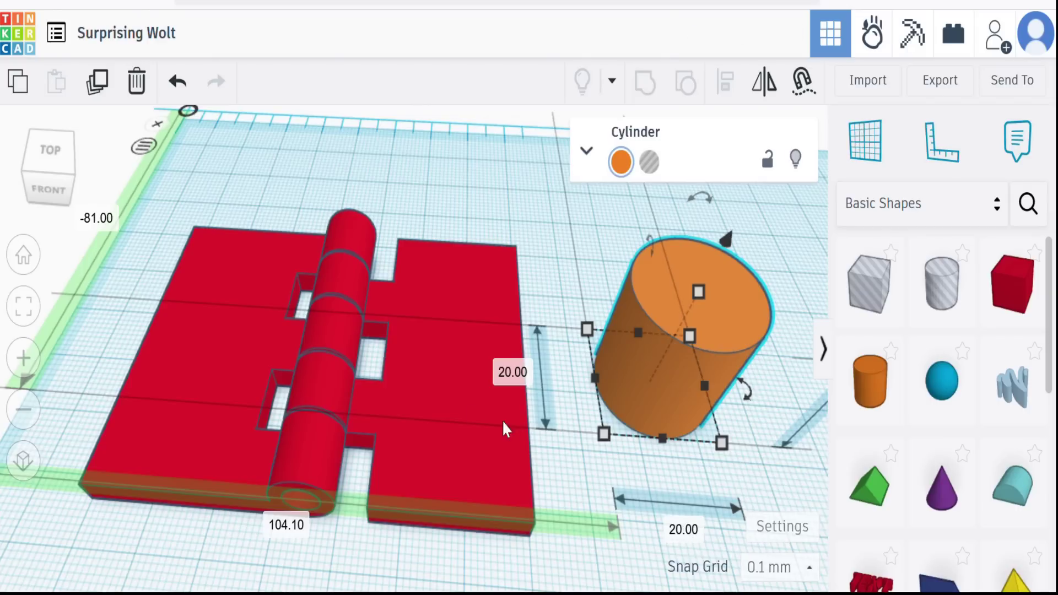
# Step: Set the cylinder's base width and depth to 5.6 mm each
pyautogui.click(517, 377)
pyautogui.write('5.6')
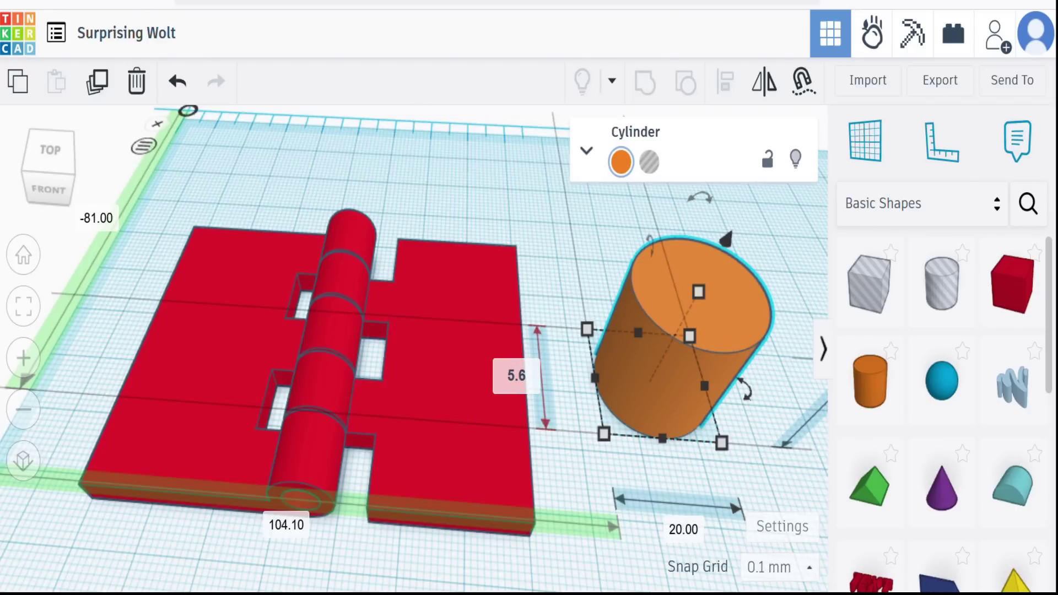
pyautogui.press('Return')
pyautogui.scroll(-2, 609, 469)
pyautogui.click(620, 493)
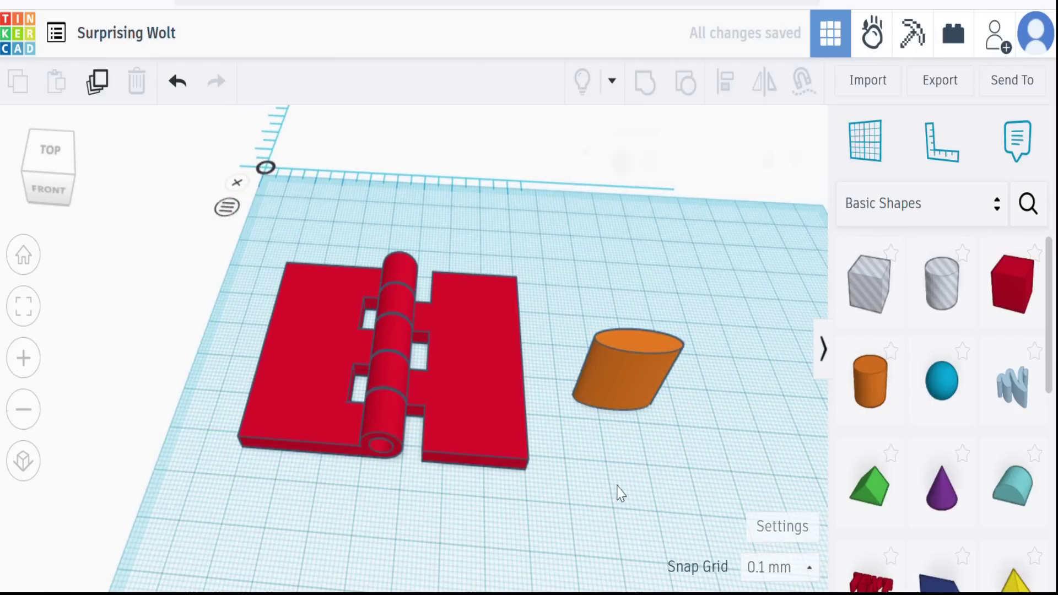
pyautogui.click(612, 384)
pyautogui.click(630, 478)
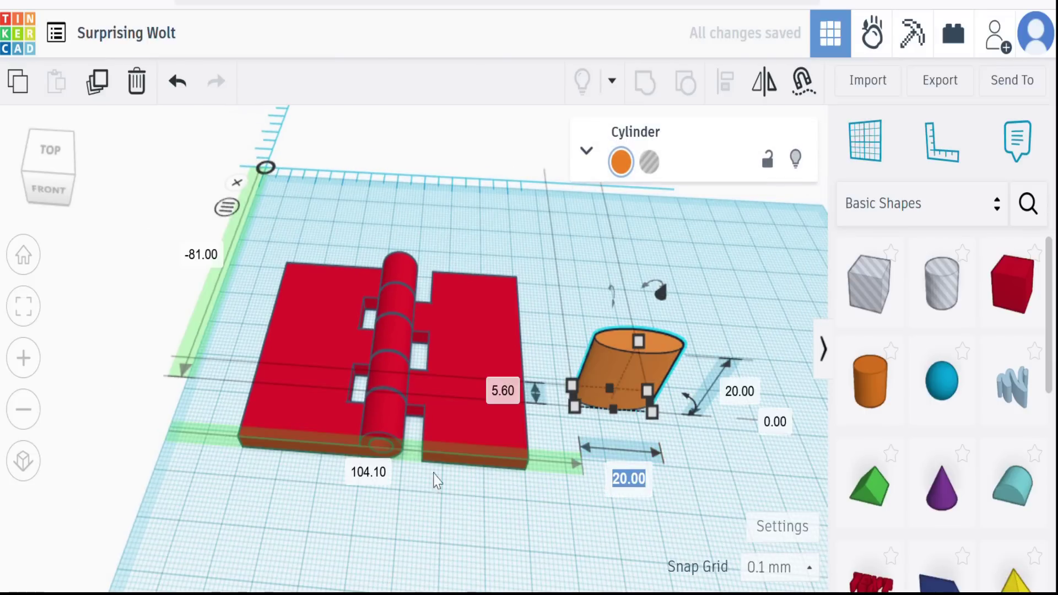
pyautogui.write('5')
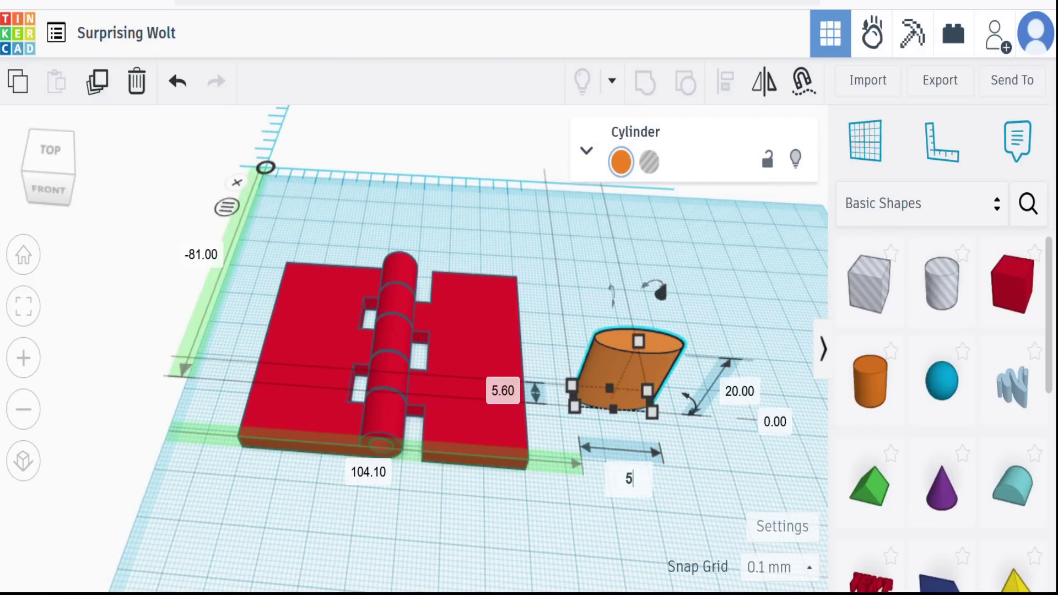
pyautogui.write('.6')
pyautogui.press('Return')
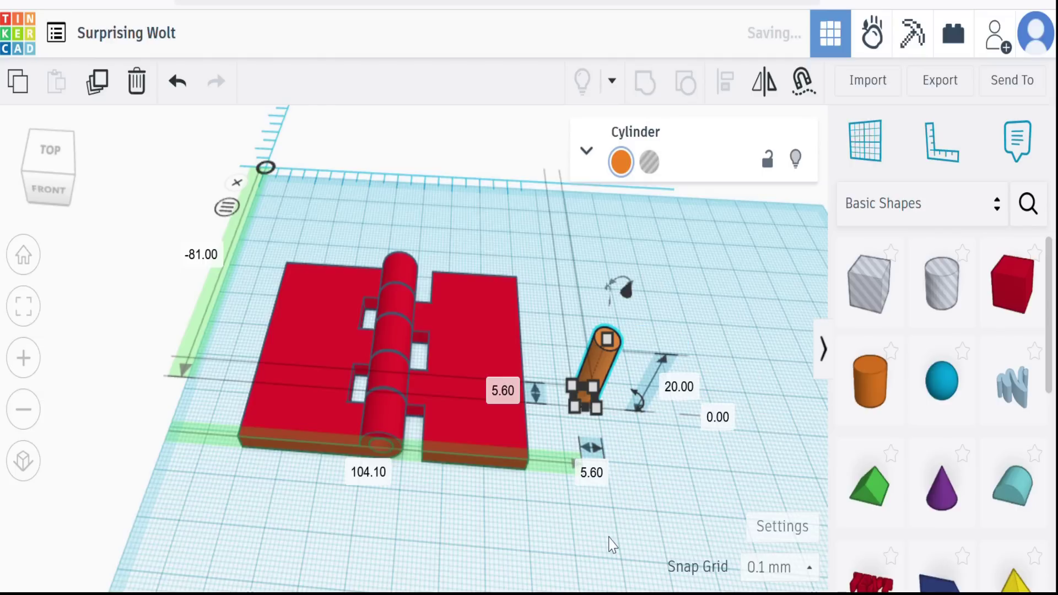
# Step: Set the cylinder's height to 50 mm and rotate it -90° so it lies parallel to the hinge barrel
pyautogui.click(679, 388)
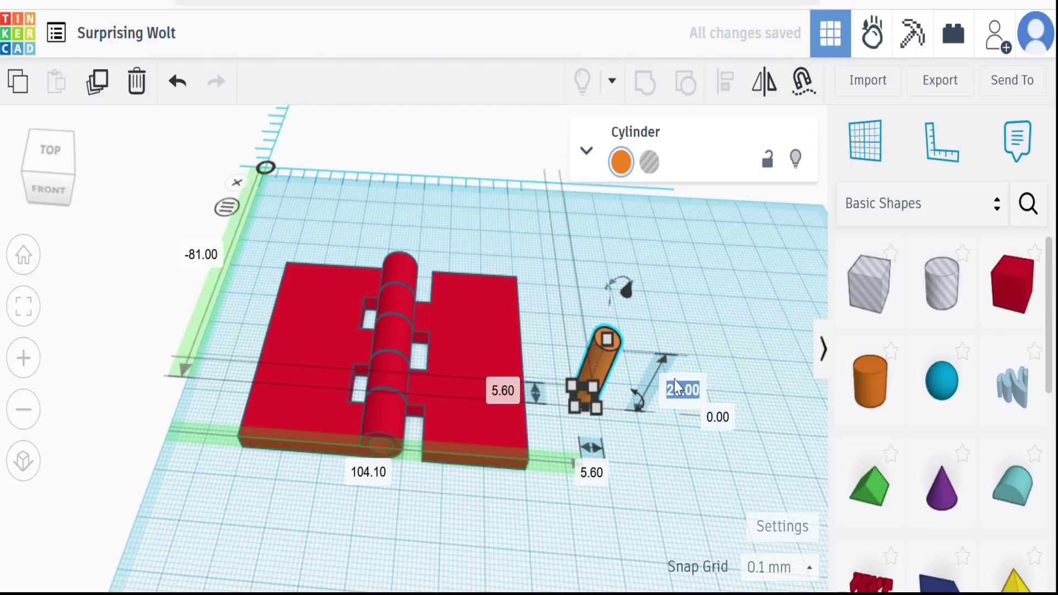
pyautogui.write('50')
pyautogui.press('Return')
pyautogui.moveTo(661, 474); pyautogui.dragTo(457, 267, button='right')
pyautogui.moveTo(434, 137); pyautogui.dragTo(614, 349)
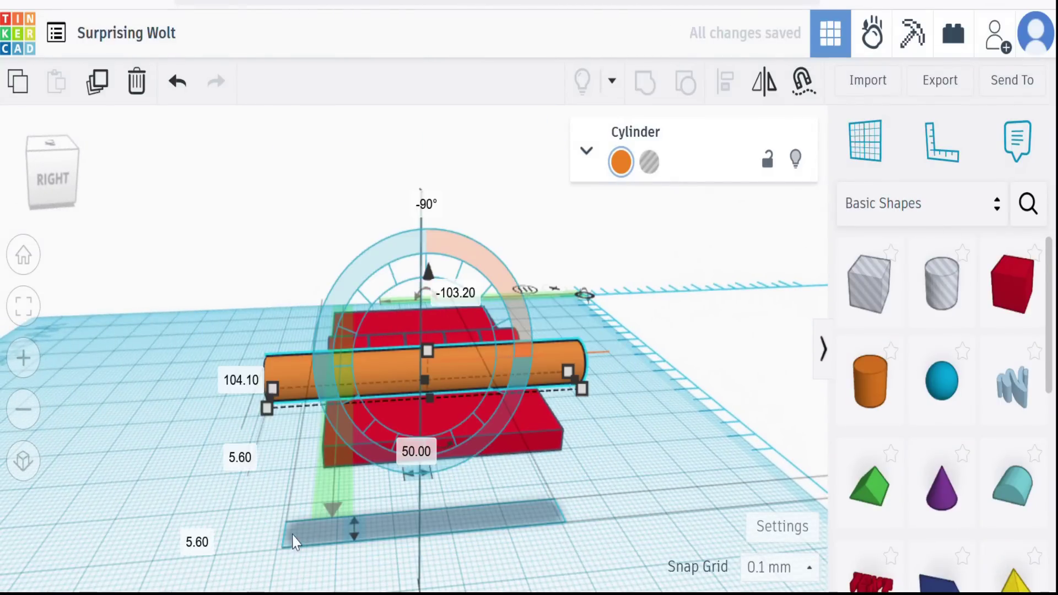
# Step: Drop the rotated cylinder down onto the workplane beside the hinge
pyautogui.moveTo(303, 540); pyautogui.dragTo(349, 508, button='right')
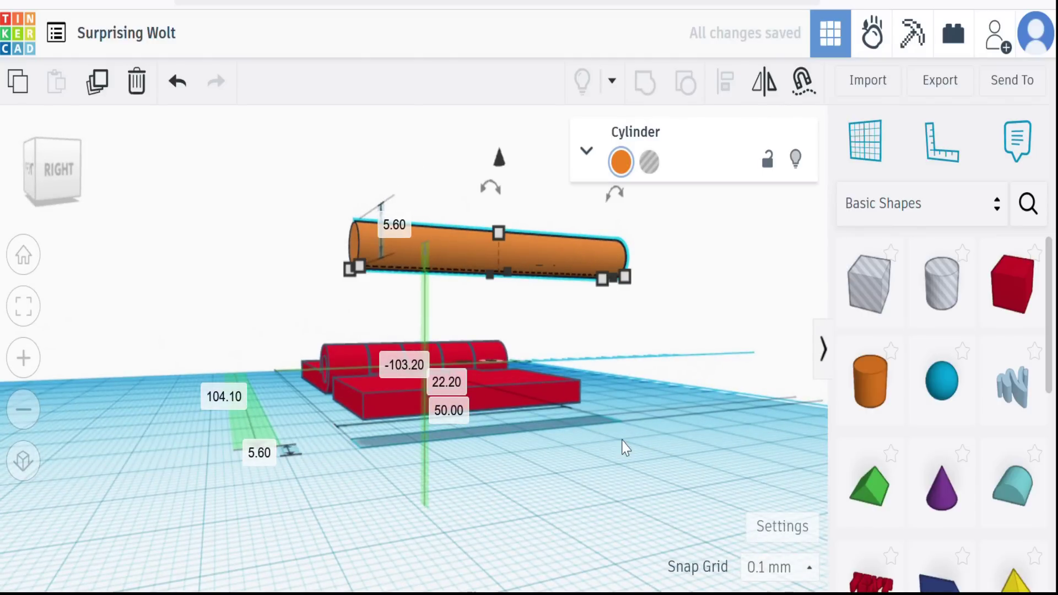
pyautogui.press('d')
pyautogui.moveTo(392, 489); pyautogui.dragTo(625, 480, button='right')
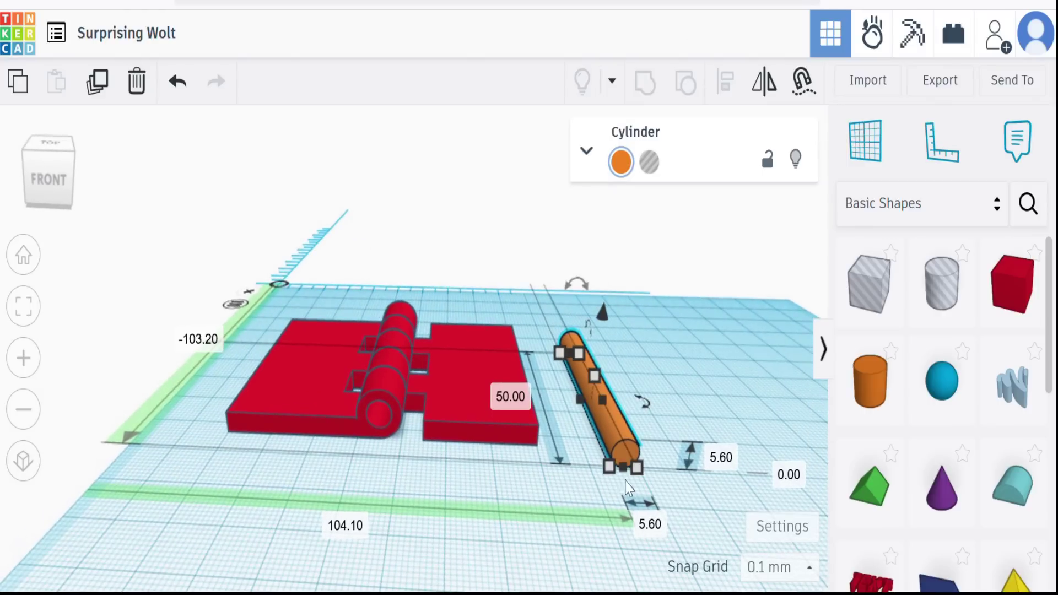
pyautogui.click(718, 359)
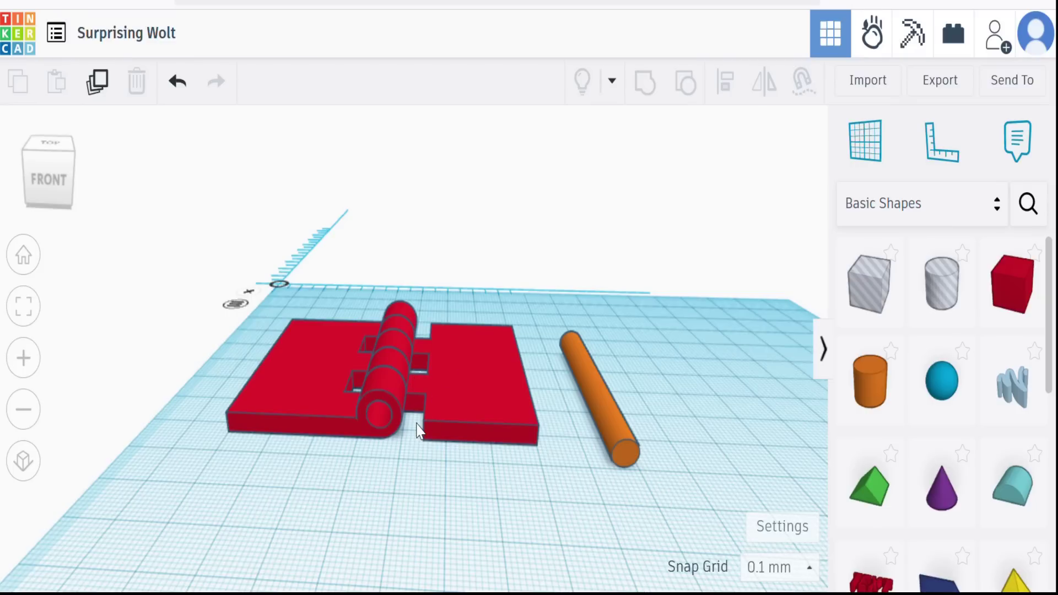
pyautogui.moveTo(690, 386); pyautogui.dragTo(685, 418, button='right')
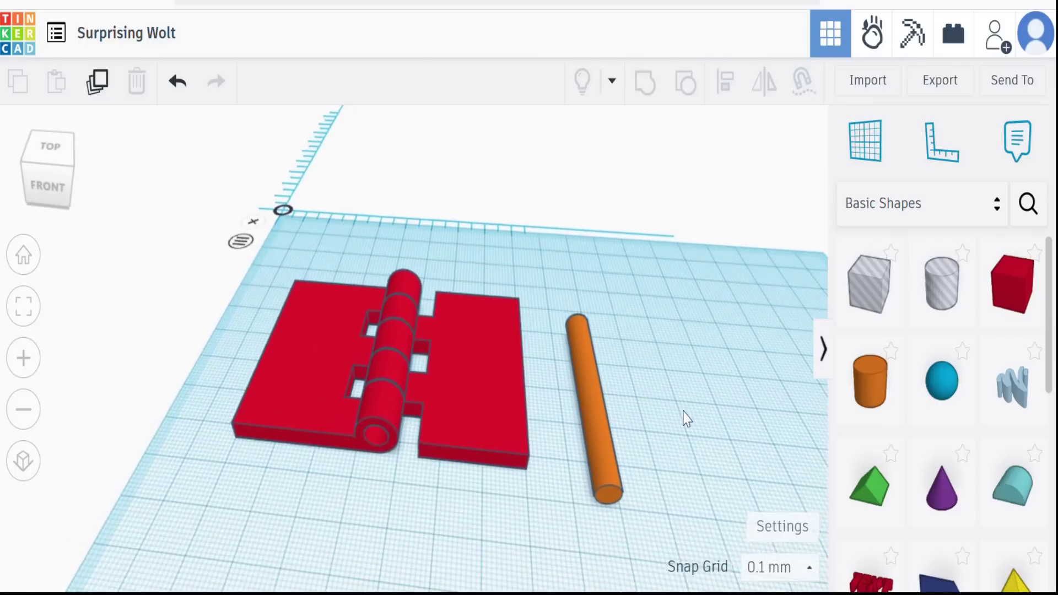